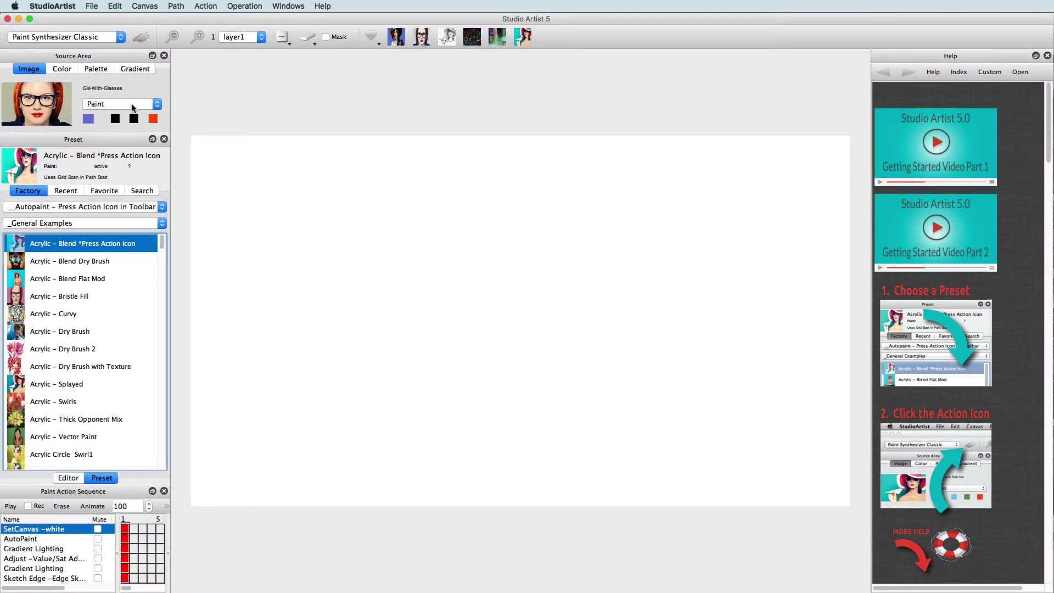
Keep the source colour mode on Paint and autopaint the canvas with the Acrylic - Bristle Fill preset
{"action": "left_click", "coordinate": [132, 105]}
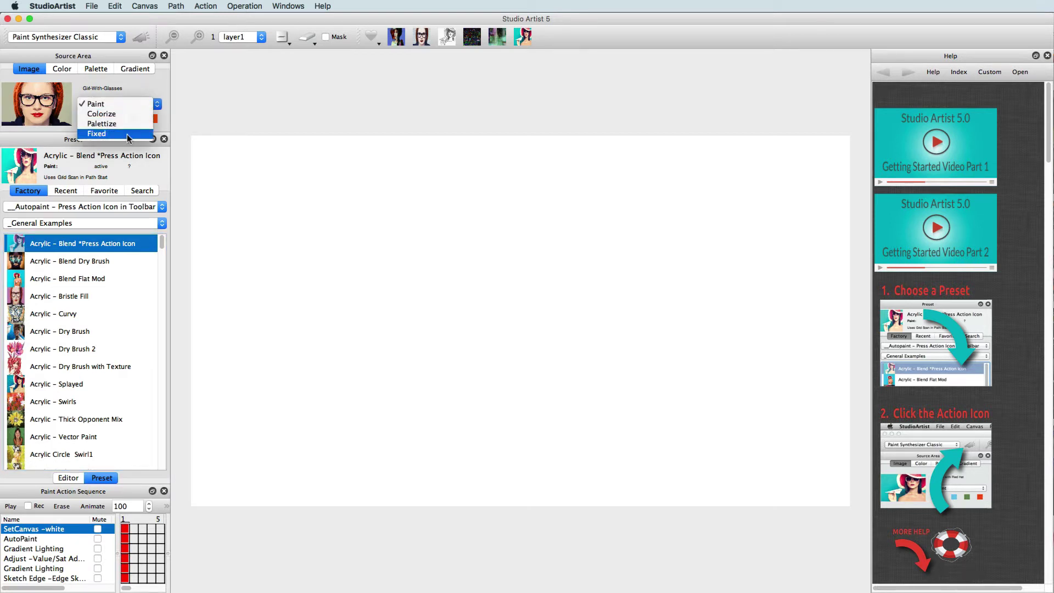
{"action": "left_click", "coordinate": [129, 103]}
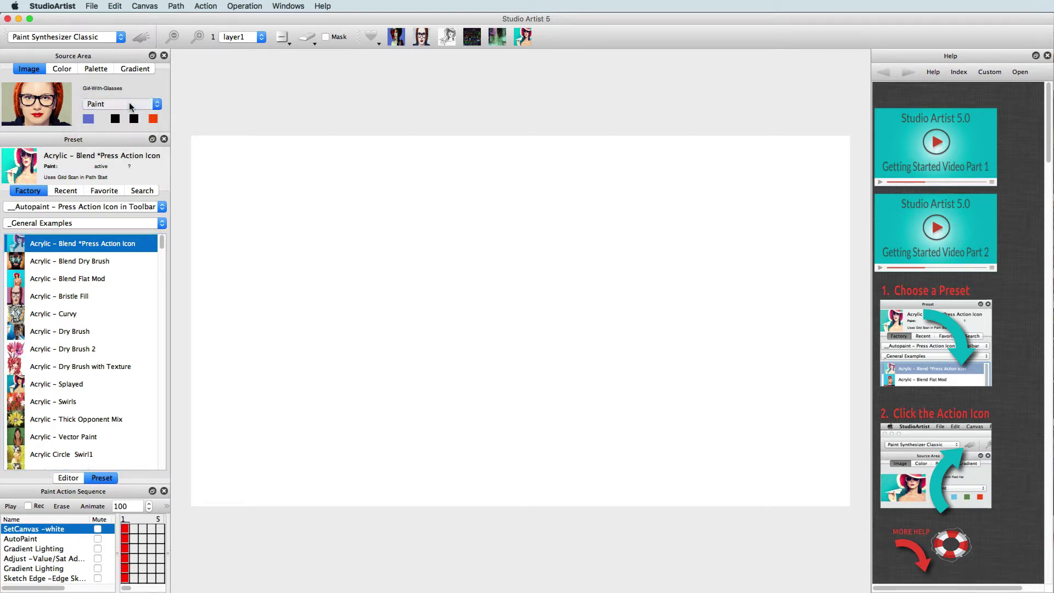
{"action": "left_click", "coordinate": [77, 298]}
{"action": "left_click", "coordinate": [142, 38]}
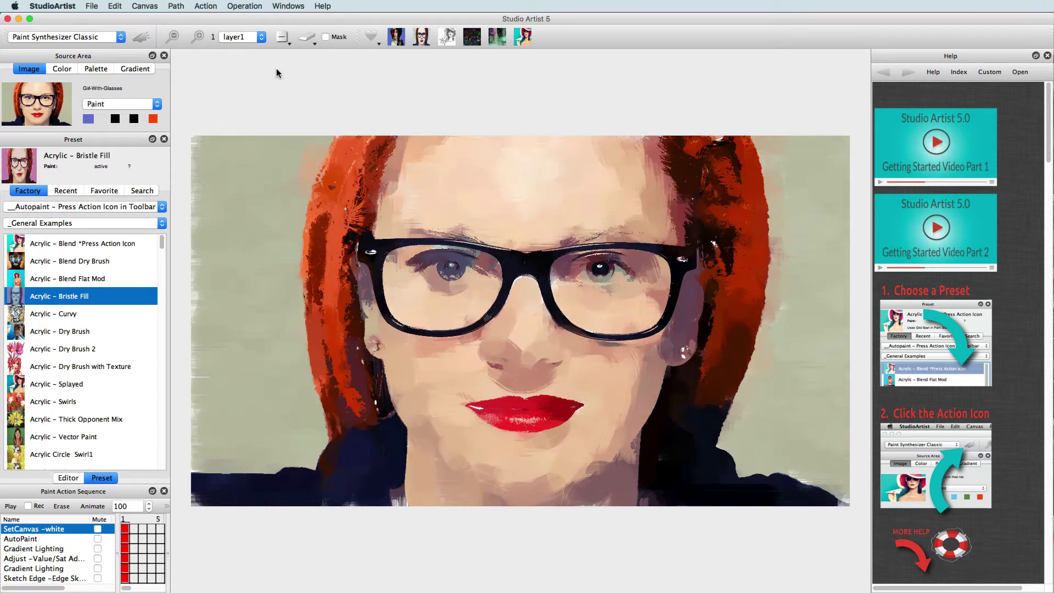
Set the source colour mode to Colorize, then erase the canvas and autopaint the portrait again
{"action": "left_click", "coordinate": [120, 103]}
{"action": "left_click", "coordinate": [122, 113]}
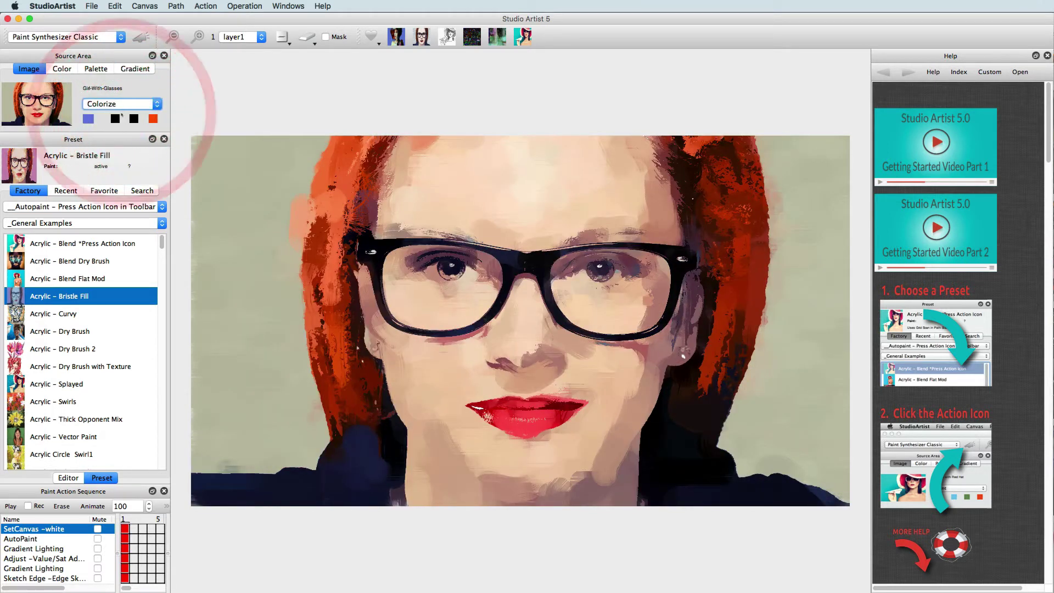
{"action": "left_click", "coordinate": [306, 37]}
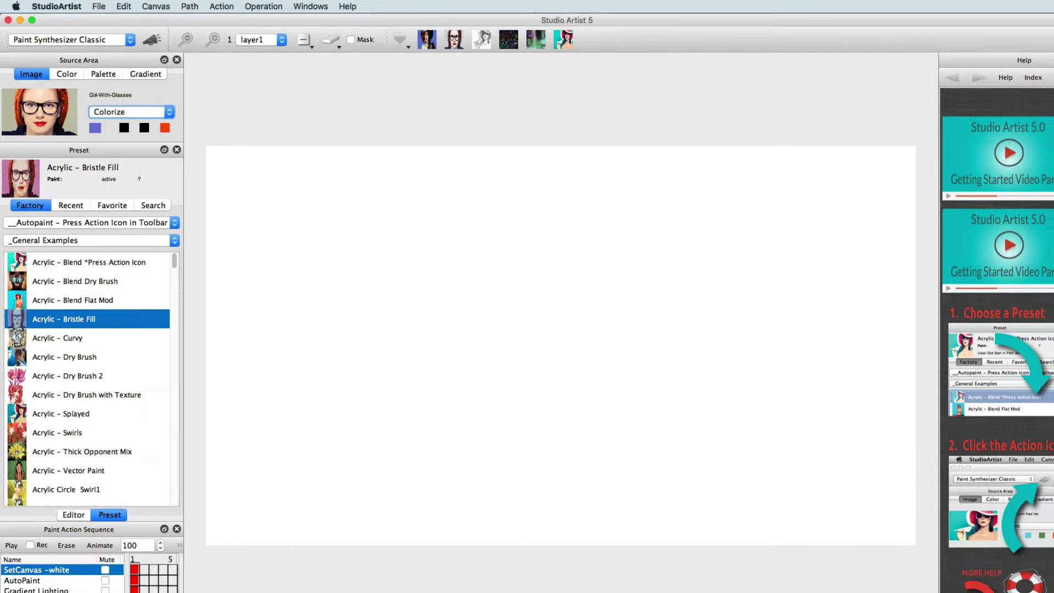
{"action": "left_click", "coordinate": [211, 56]}
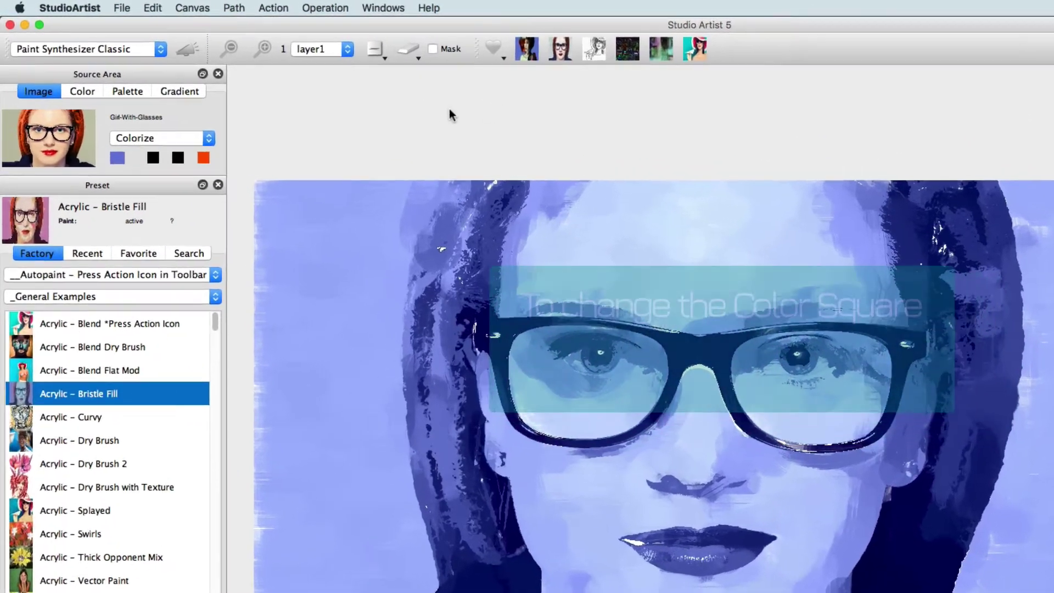
Change the source colour by sampling the red hair and dark jacket in the source image, then a blue area on the canvas
{"action": "left_click", "coordinate": [77, 126]}
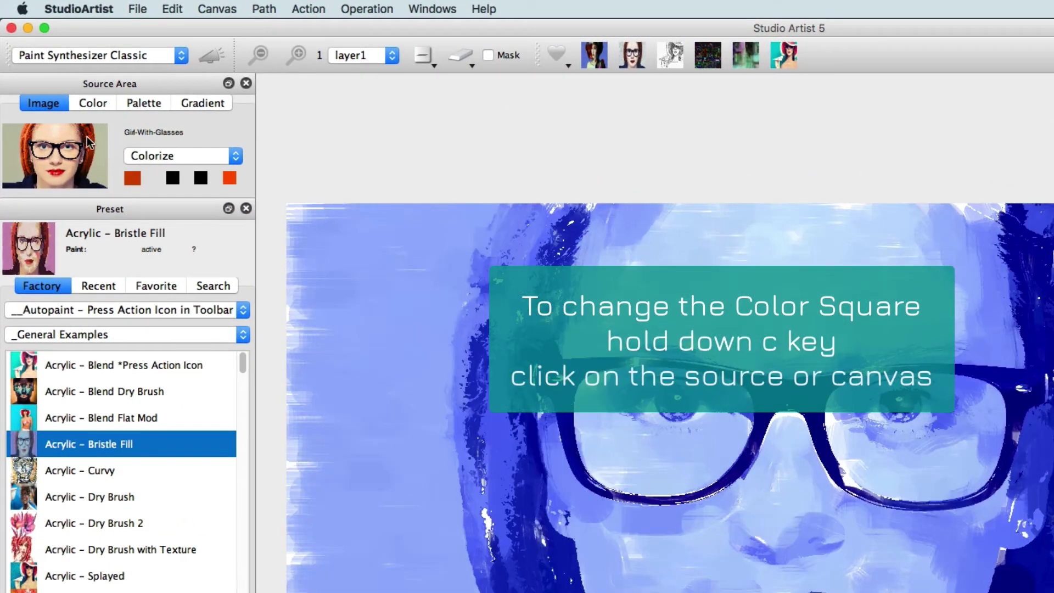
{"action": "left_click", "coordinate": [60, 181]}
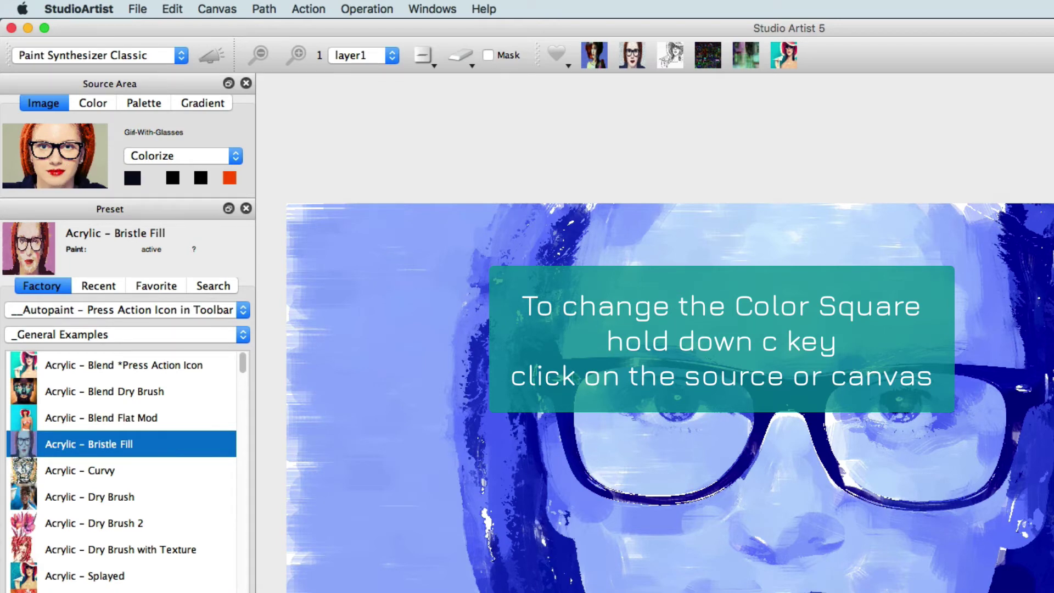
{"action": "left_click_drag", "start_coordinate": [525, 322], "coordinate": [619, 233]}
Look through the source area's Color, Palette and Gradient options
{"action": "left_click", "coordinate": [91, 103]}
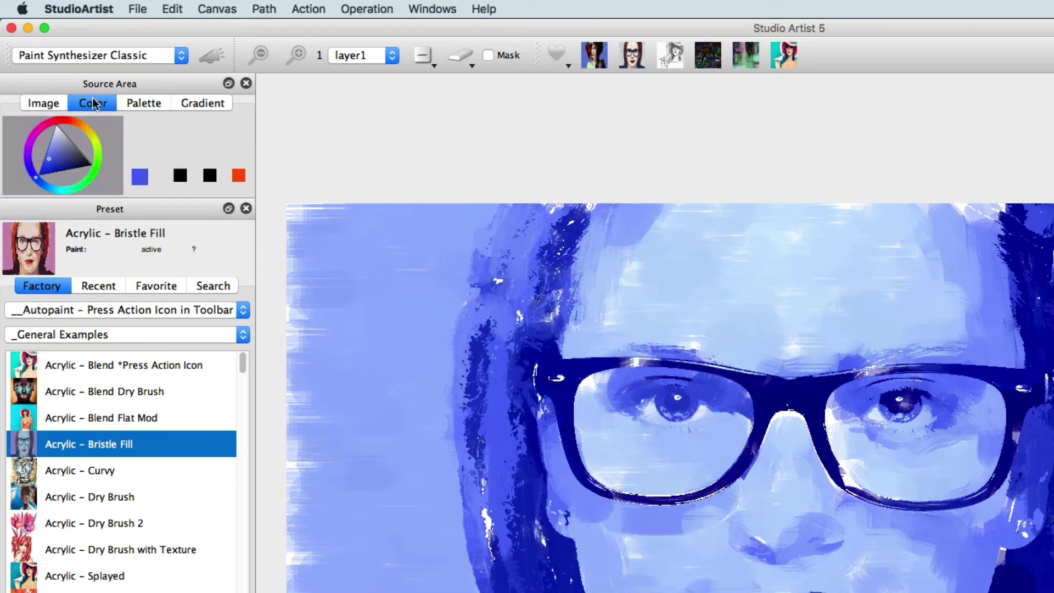
{"action": "left_click", "coordinate": [145, 103]}
{"action": "left_click", "coordinate": [217, 102]}
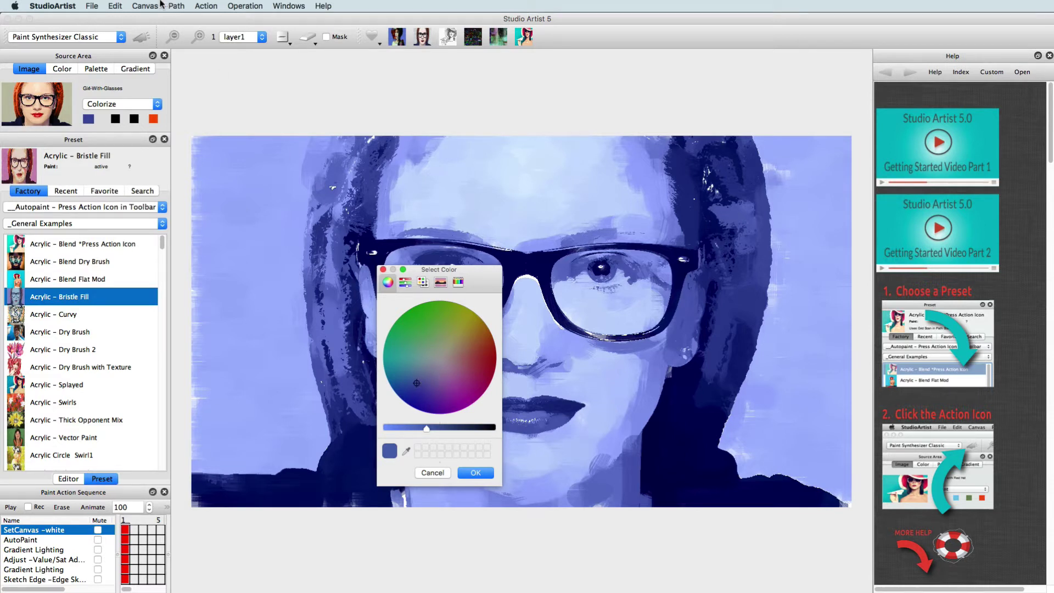
Accept the dark blue source colour in the Select Color dialog and reopen the Source Color Picker
{"action": "key", "text": "Return"}
{"action": "left_click", "coordinate": [115, 5]}
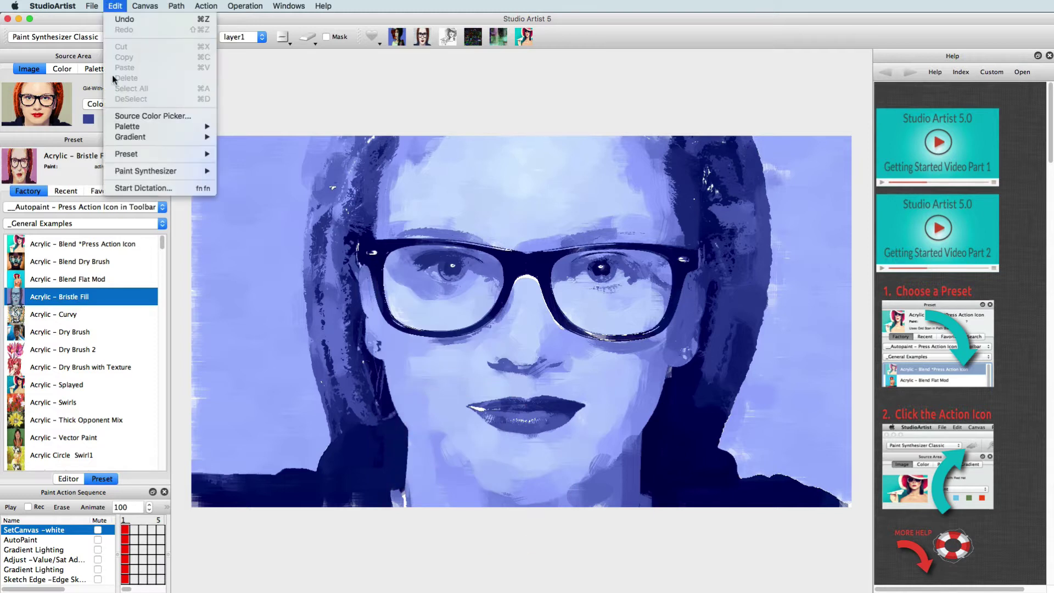
{"action": "left_click", "coordinate": [136, 116]}
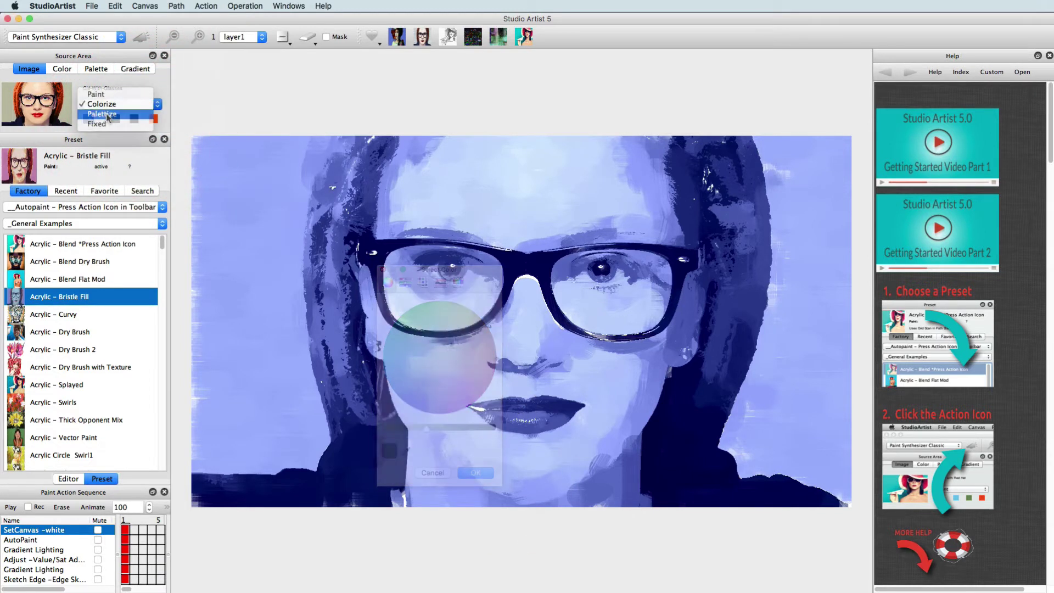
Set the source colour mode to Palettize and erase the canvas for a new autopaint of the portrait
{"action": "left_click", "coordinate": [104, 113]}
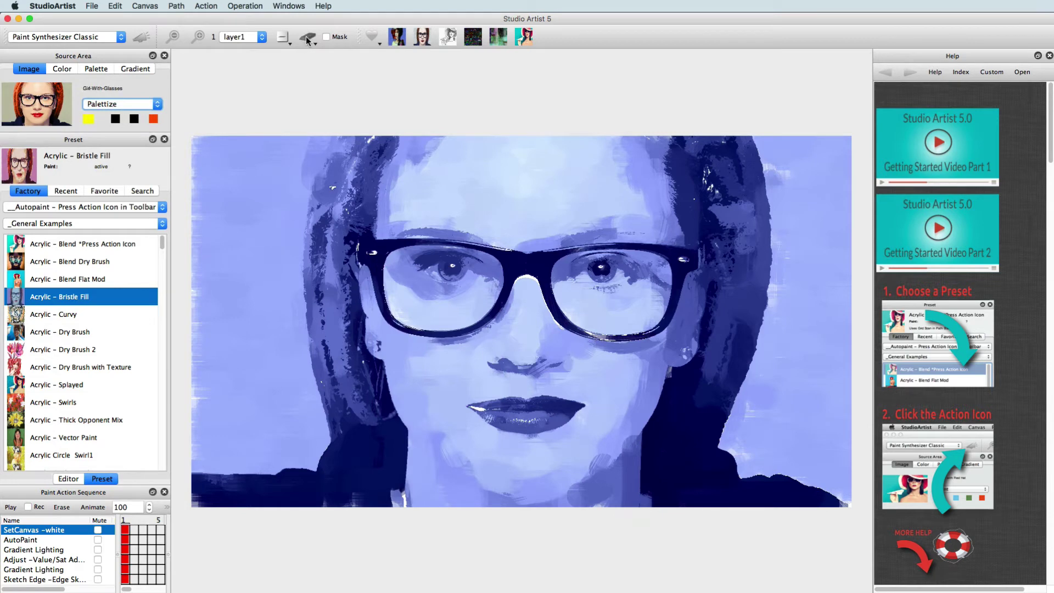
{"action": "left_click", "coordinate": [306, 37]}
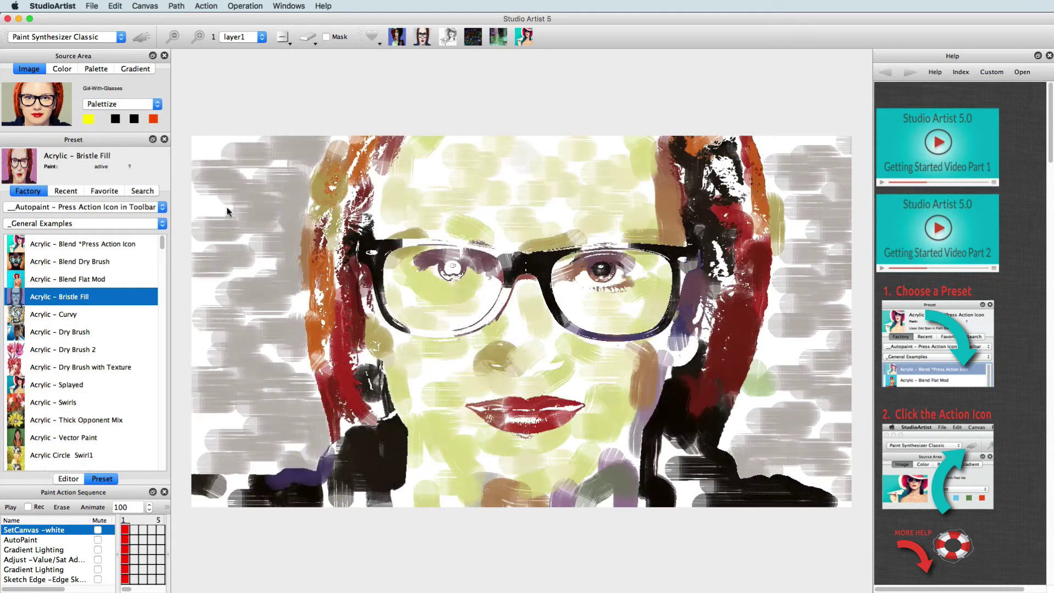
Generate the source palette from the source image and autopaint the portrait with it
{"action": "left_click", "coordinate": [94, 69]}
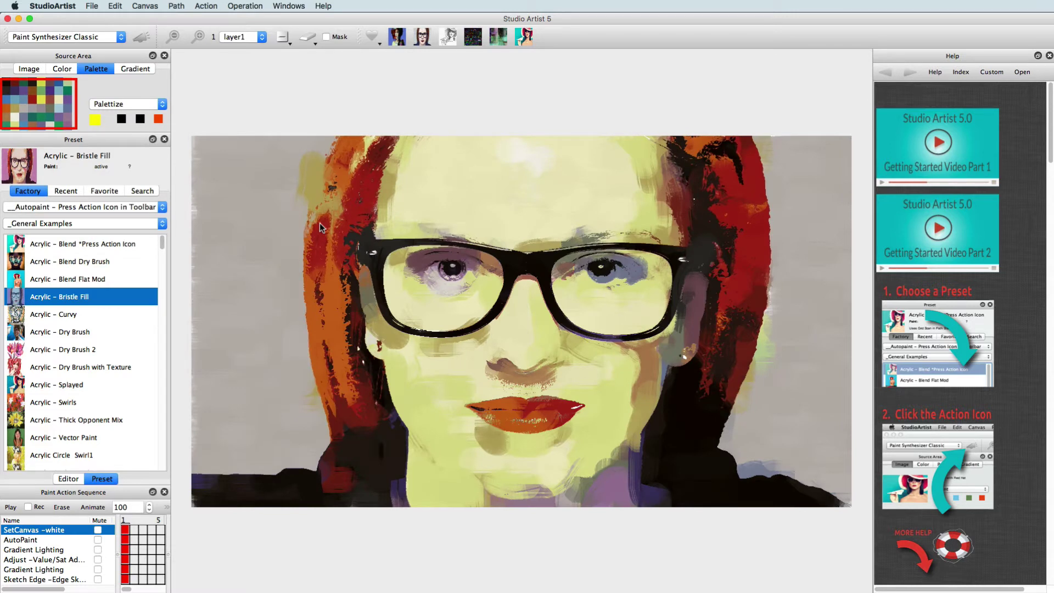
{"action": "left_click", "coordinate": [116, 5]}
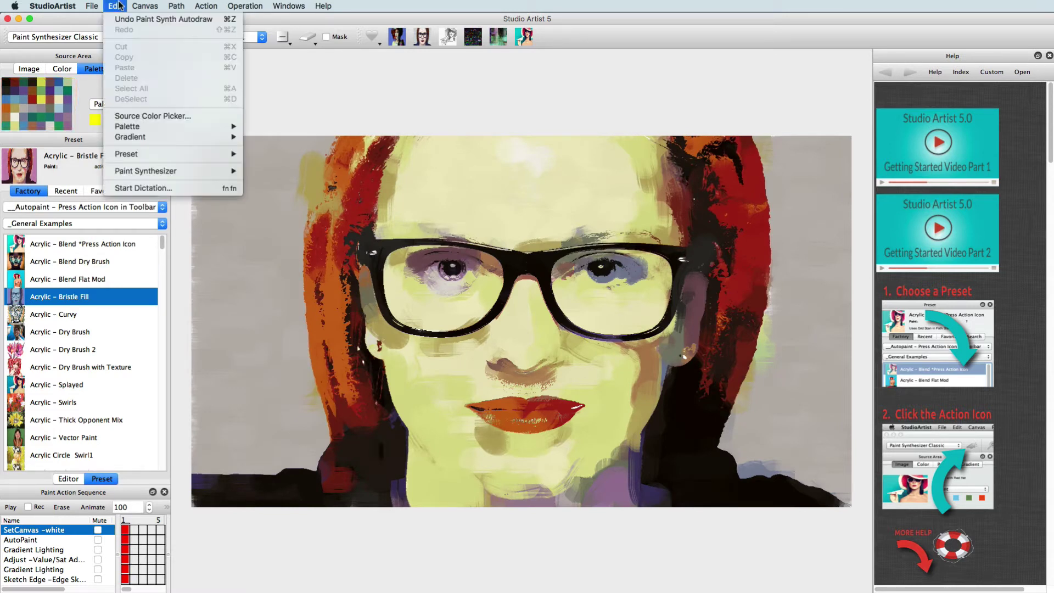
{"action": "mouse_move", "coordinate": [133, 128]}
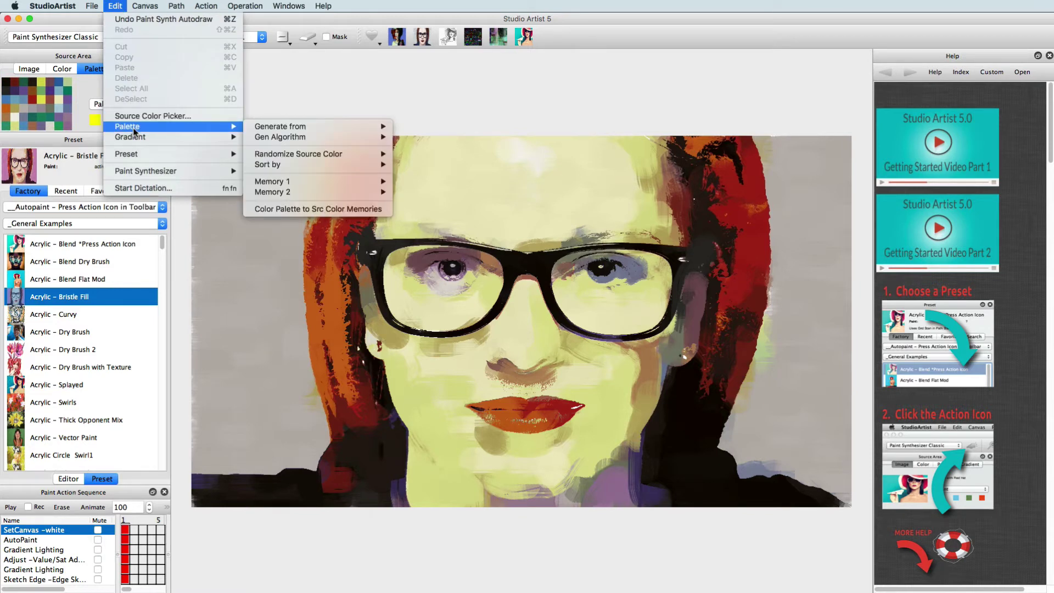
{"action": "mouse_move", "coordinate": [287, 126]}
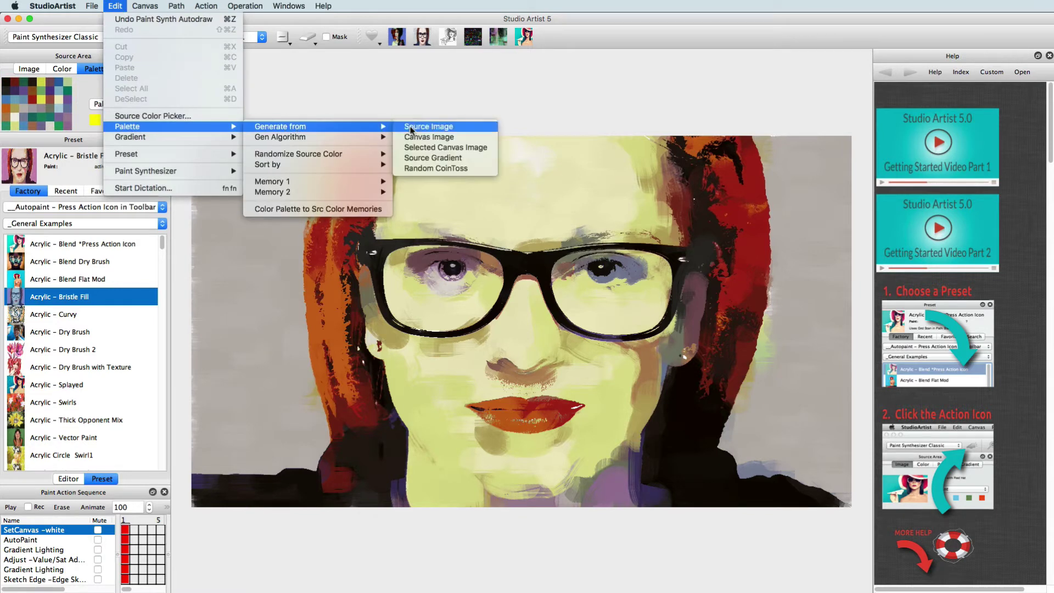
{"action": "left_click", "coordinate": [439, 131]}
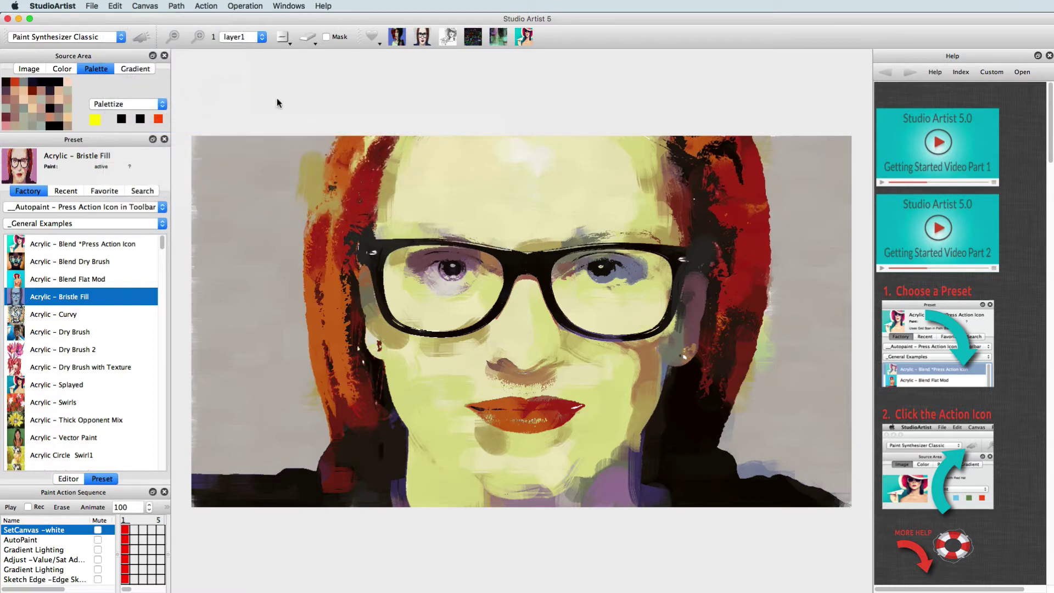
{"action": "left_click", "coordinate": [142, 35]}
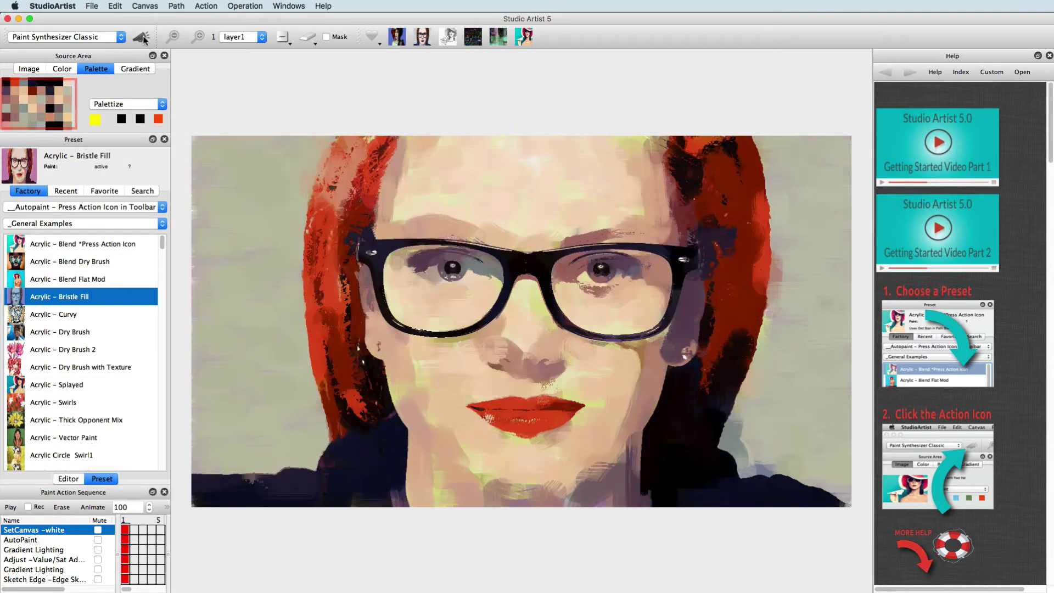
Switch to Chrome and load colours from two Picasso paintings in the image results into Studio Artist's source palette
{"action": "key", "text": "super+Tab"}
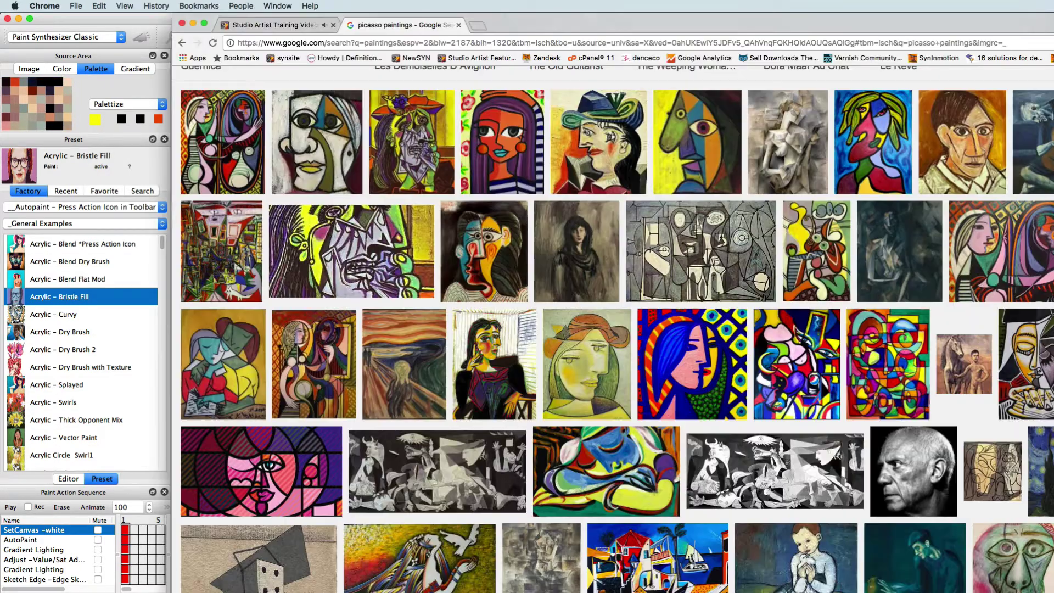
{"action": "left_click_drag", "start_coordinate": [497, 139], "coordinate": [37, 108]}
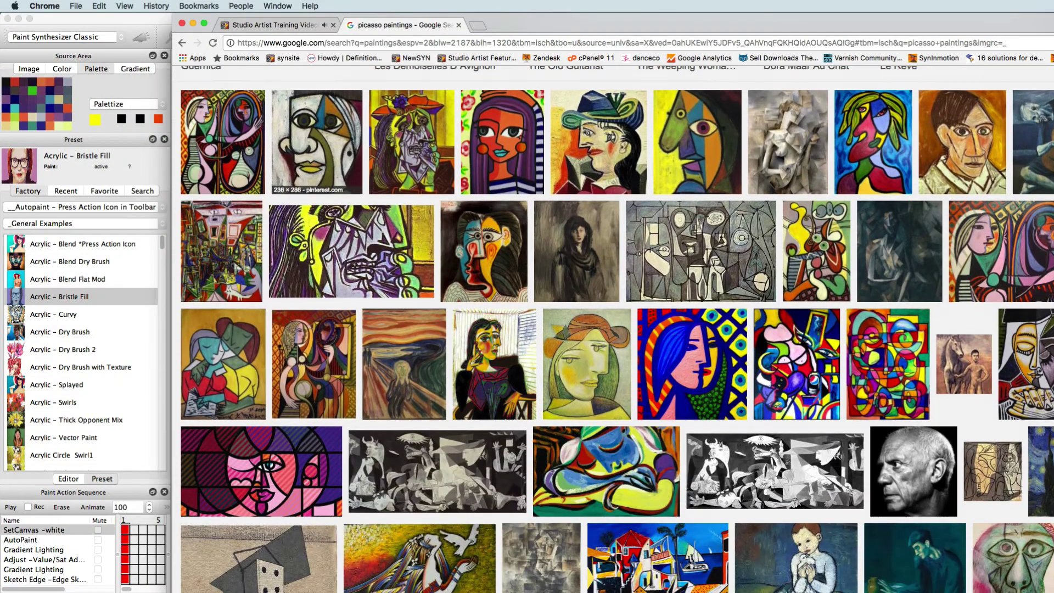
{"action": "left_click_drag", "start_coordinate": [412, 265], "coordinate": [48, 112]}
{"action": "scroll", "coordinate": [467, 176], "scroll_direction": "down", "scroll_amount": 5}
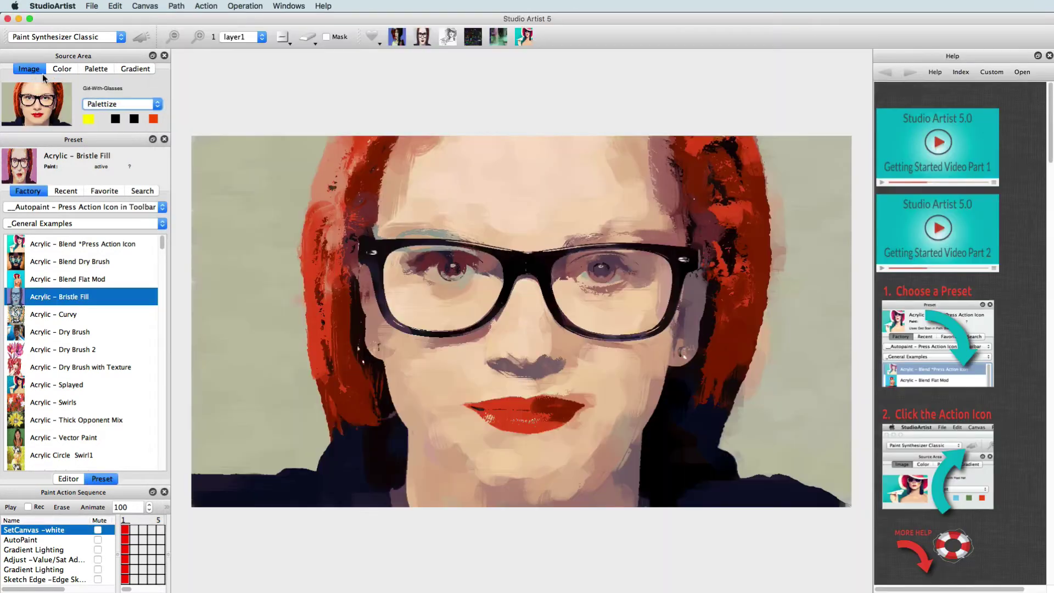
Set the source image's colour mode to Fixed and erase the canvas
{"action": "left_click", "coordinate": [115, 104]}
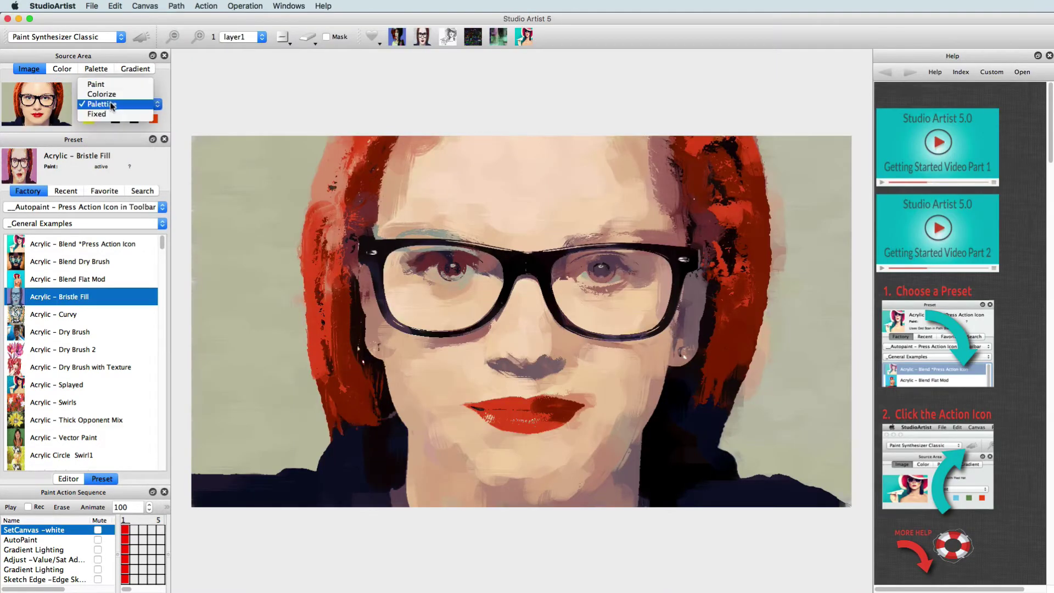
{"action": "left_click", "coordinate": [113, 114]}
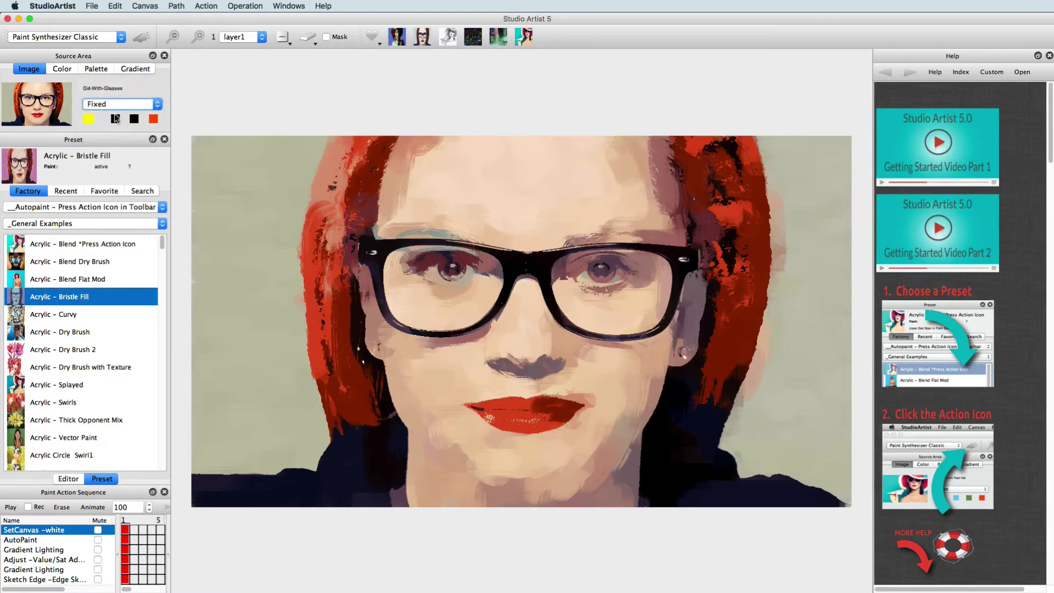
{"action": "left_click", "coordinate": [309, 35]}
Choose the cd_acrylic02 brush preset from the CD - Natural Media category of Manual Painting - Use Pen or Mouse
{"action": "left_click", "coordinate": [68, 207]}
{"action": "left_click", "coordinate": [68, 223]}
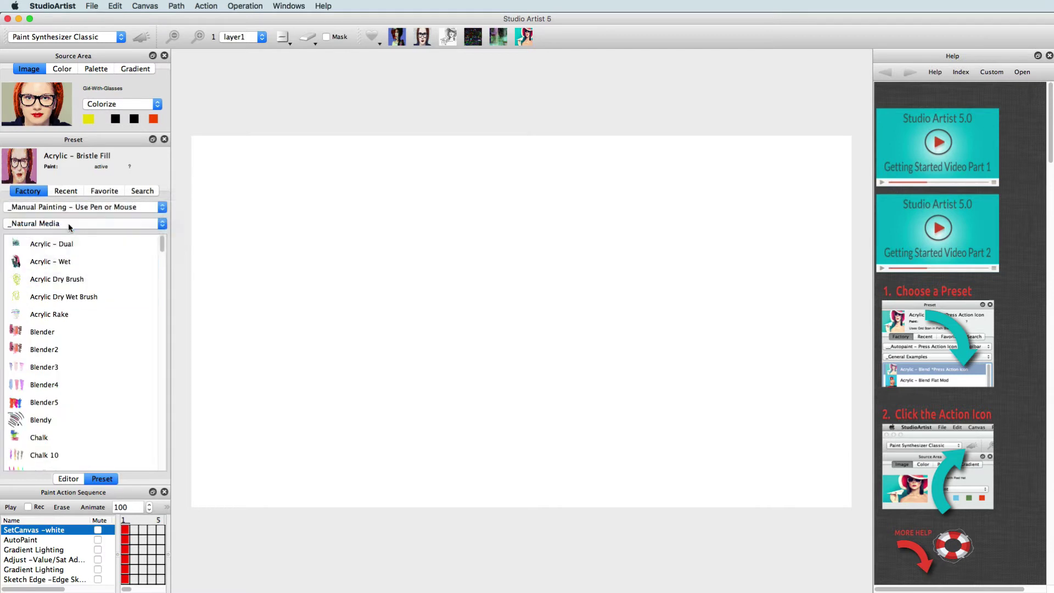
{"action": "left_click", "coordinate": [68, 223]}
{"action": "left_click", "coordinate": [74, 240]}
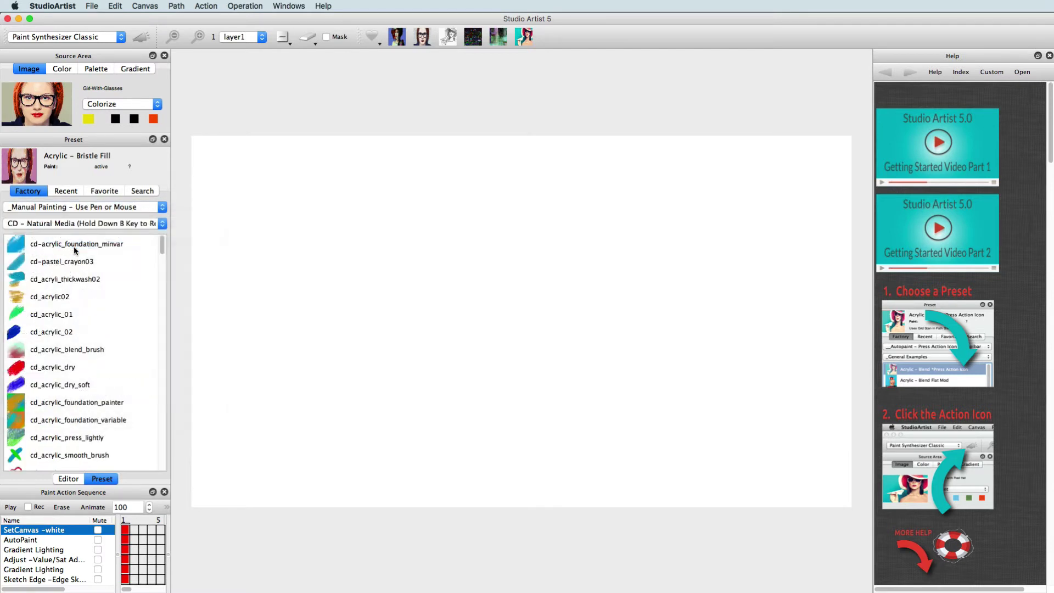
{"action": "left_click", "coordinate": [60, 298]}
Paint three freehand yellow brush strokes across the blank canvas, starting with a long arc over the upper half
{"action": "mouse_move", "coordinate": [223, 264]}
{"action": "left_mouse_down"}
{"action": "mouse_move", "coordinate": [398, 235]}
{"action": "mouse_move", "coordinate": [725, 308]}
{"action": "left_mouse_up"}
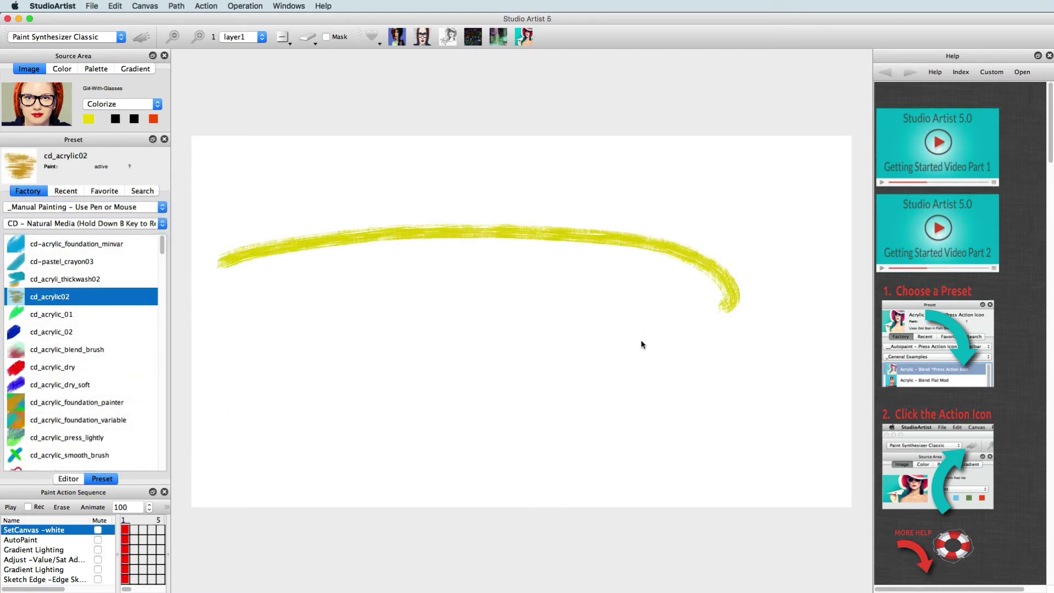
{"action": "mouse_move", "coordinate": [640, 339]}
{"action": "left_mouse_down"}
{"action": "mouse_move", "coordinate": [489, 283]}
{"action": "mouse_move", "coordinate": [355, 370]}
{"action": "left_mouse_up"}
{"action": "left_click_drag", "start_coordinate": [317, 400], "coordinate": [432, 391]}
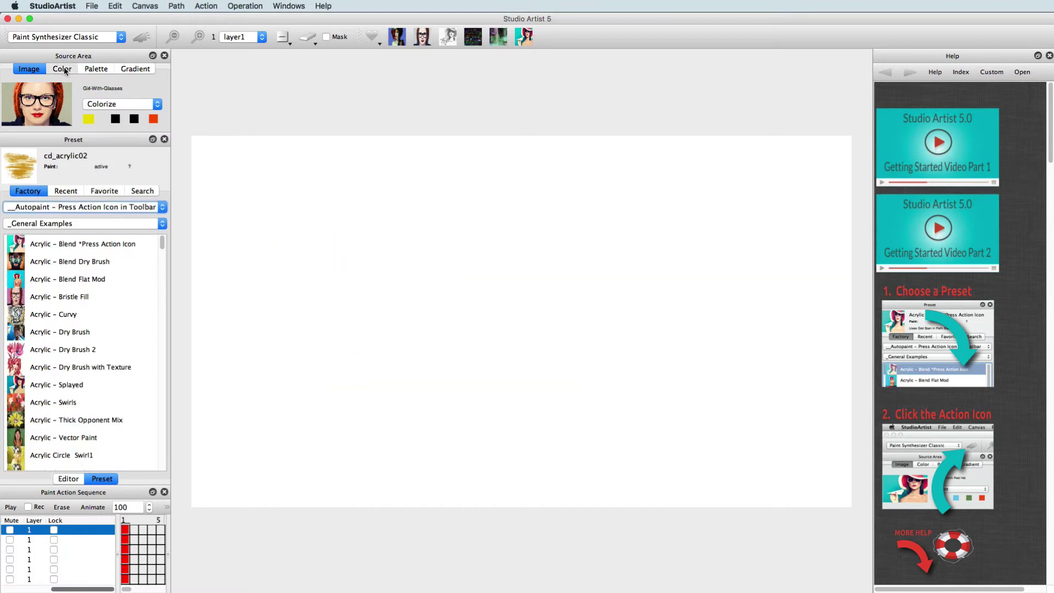
View the Color source, then show the Palette source and set its colour mode to Fixed
{"action": "left_click", "coordinate": [63, 69]}
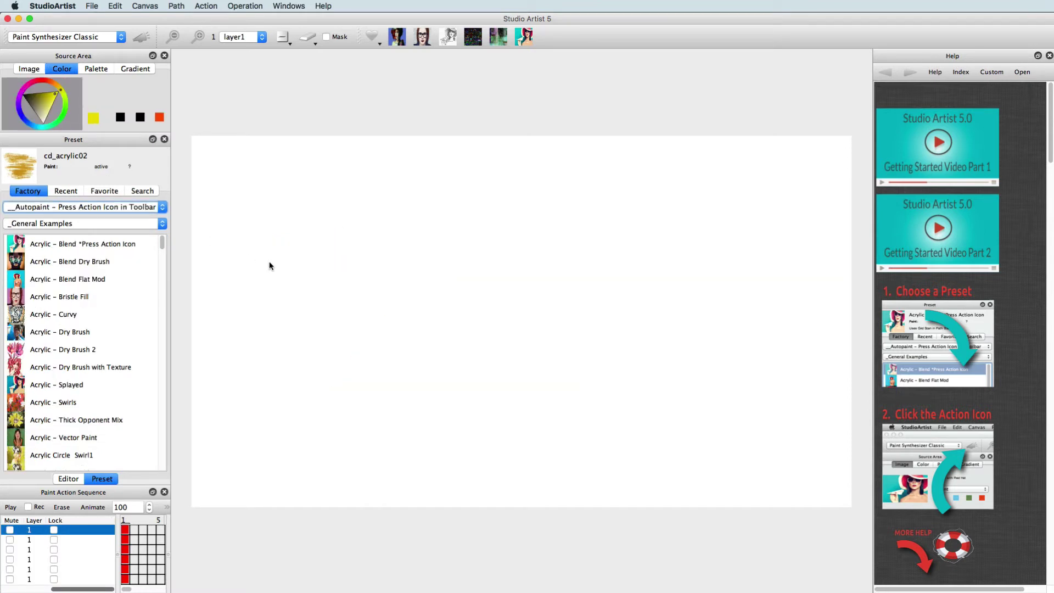
{"action": "left_click", "coordinate": [100, 71]}
{"action": "left_click", "coordinate": [125, 104]}
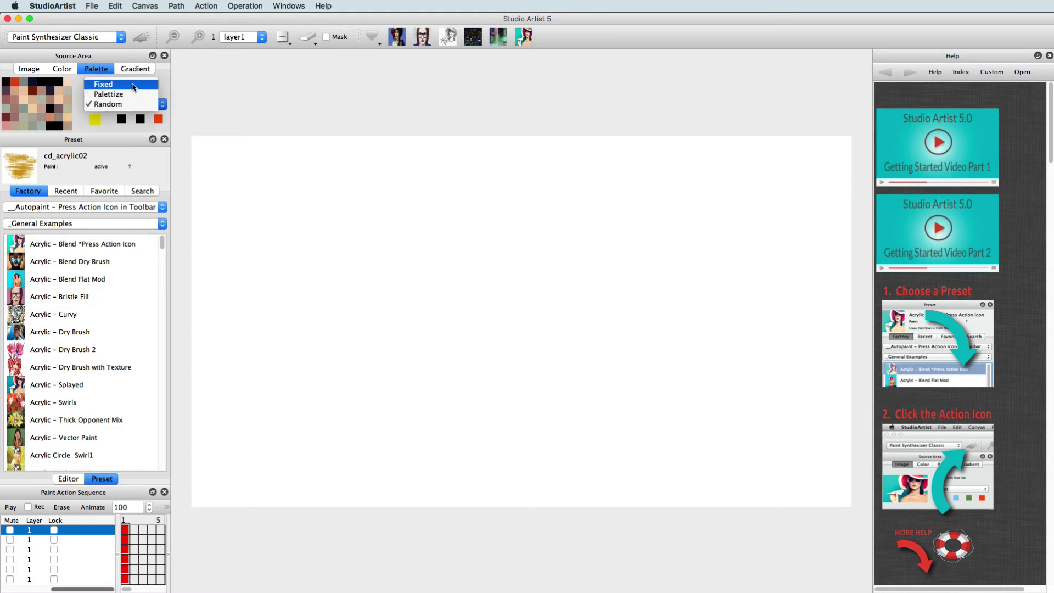
{"action": "left_click", "coordinate": [133, 86]}
Pick tan from the palette and paint a curved stroke, then pick black and paint a larger curve over it
{"action": "left_click", "coordinate": [68, 97]}
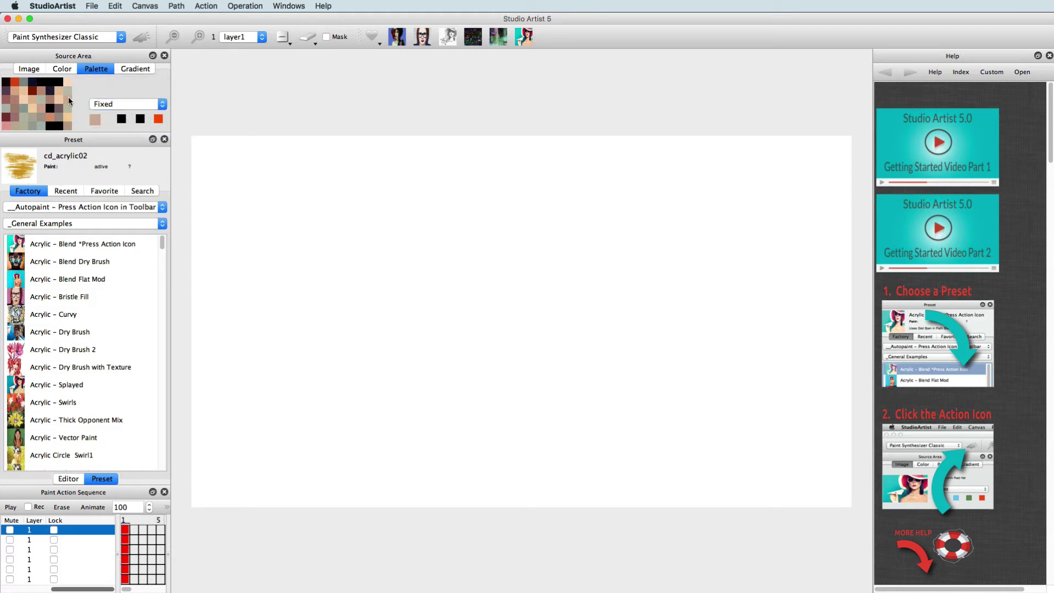
{"action": "mouse_move", "coordinate": [425, 234]}
{"action": "left_mouse_down"}
{"action": "mouse_move", "coordinate": [367, 305]}
{"action": "mouse_move", "coordinate": [396, 334]}
{"action": "left_mouse_up"}
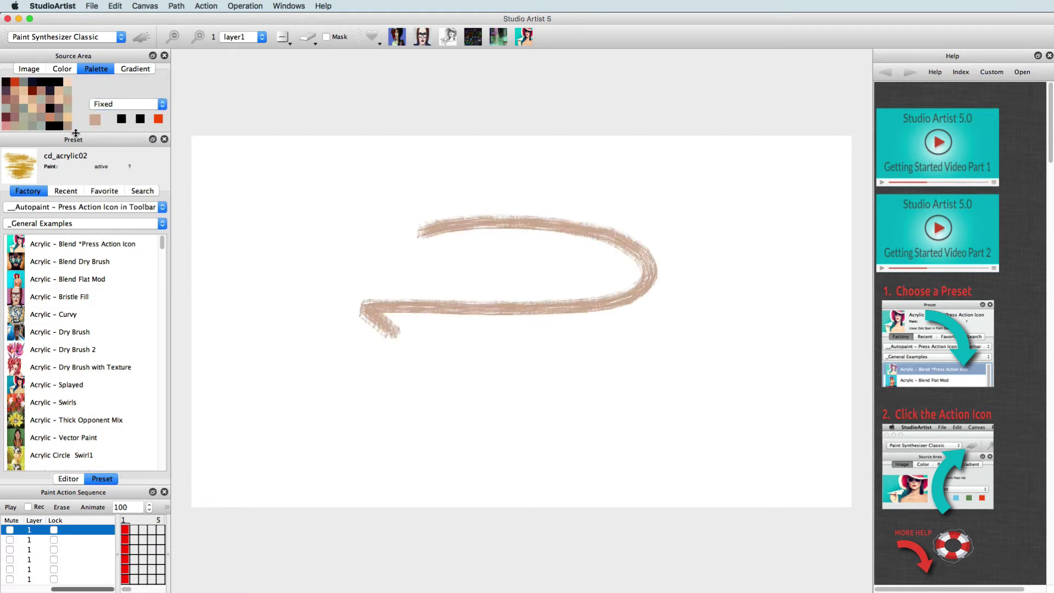
{"action": "left_click", "coordinate": [48, 110]}
{"action": "mouse_move", "coordinate": [365, 246]}
{"action": "left_mouse_down"}
{"action": "mouse_move", "coordinate": [433, 233]}
{"action": "mouse_move", "coordinate": [492, 343]}
{"action": "left_mouse_up"}
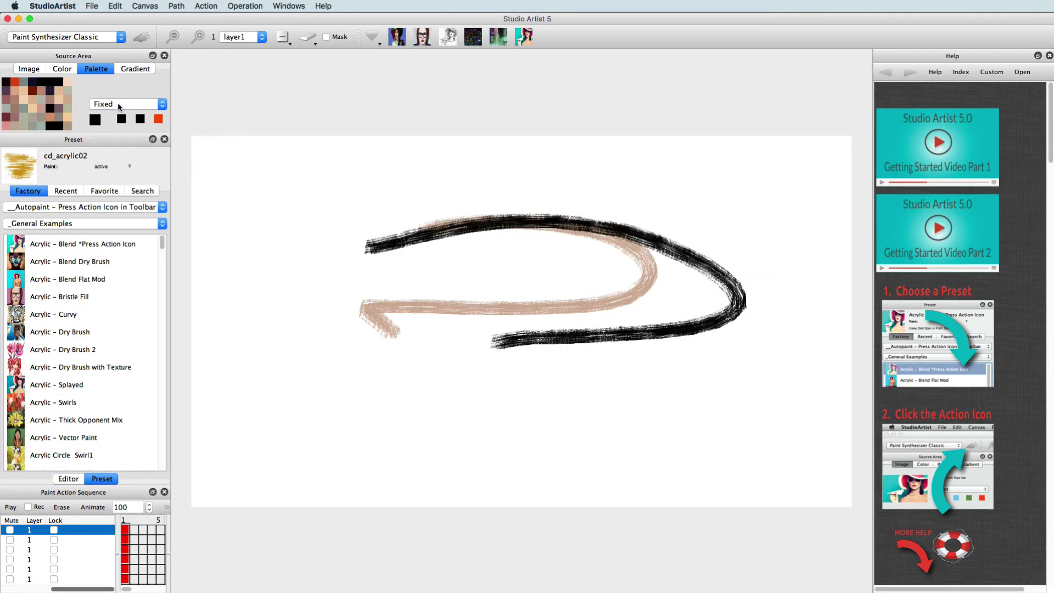
Autopaint the portrait using the Acrylic - Bristle Fill preset with the palette in Palettize mode
{"action": "left_click", "coordinate": [60, 296]}
{"action": "left_click", "coordinate": [144, 37]}
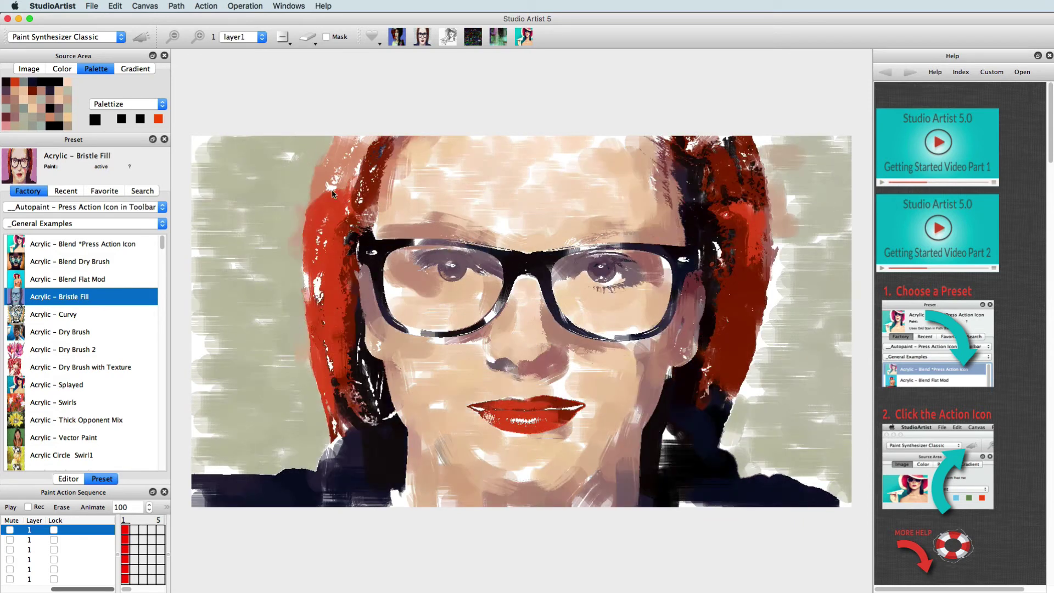
Set the palette's colour mode to Random, clear the canvas and autopaint the portrait with the Acrylic - Bristle Fill preset
{"action": "left_click", "coordinate": [127, 105]}
{"action": "left_click", "coordinate": [130, 117]}
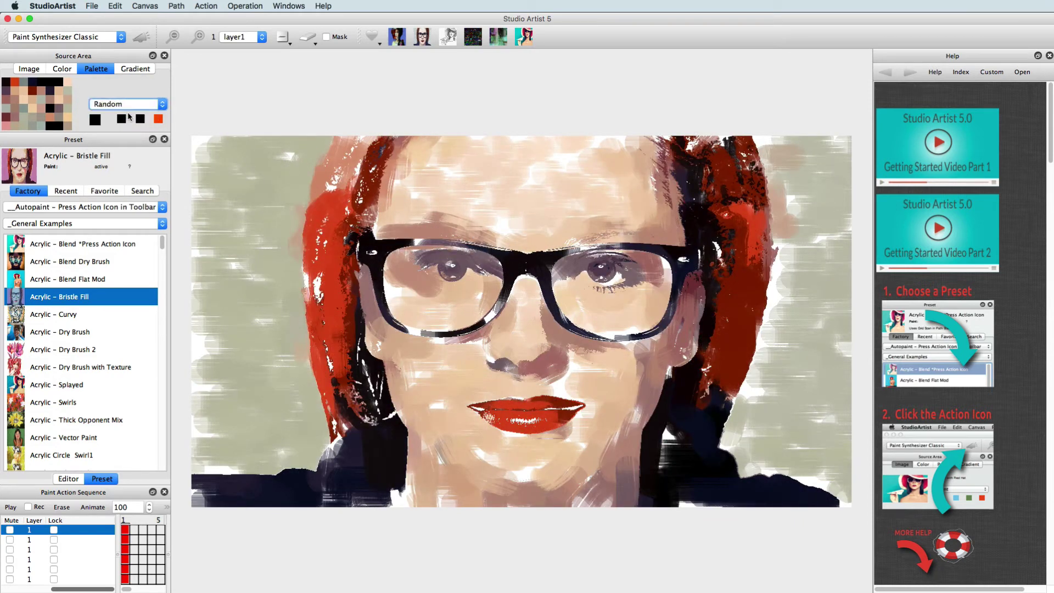
{"action": "left_click", "coordinate": [308, 37]}
{"action": "left_click", "coordinate": [144, 37]}
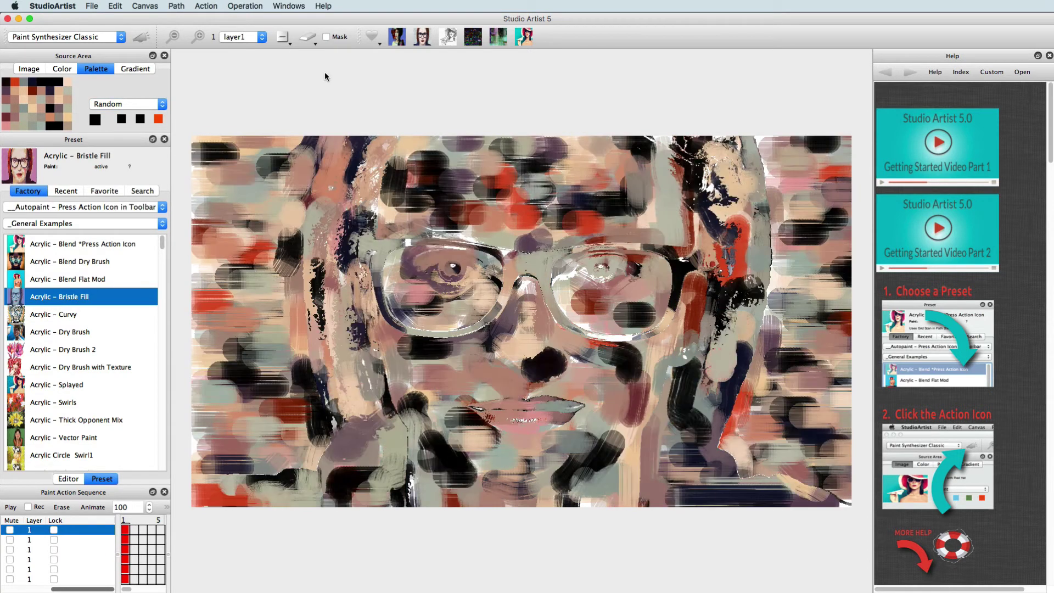
Clear the canvas and show the Gradient source with its colour mode on Path
{"action": "left_click", "coordinate": [308, 37]}
{"action": "left_click", "coordinate": [126, 69]}
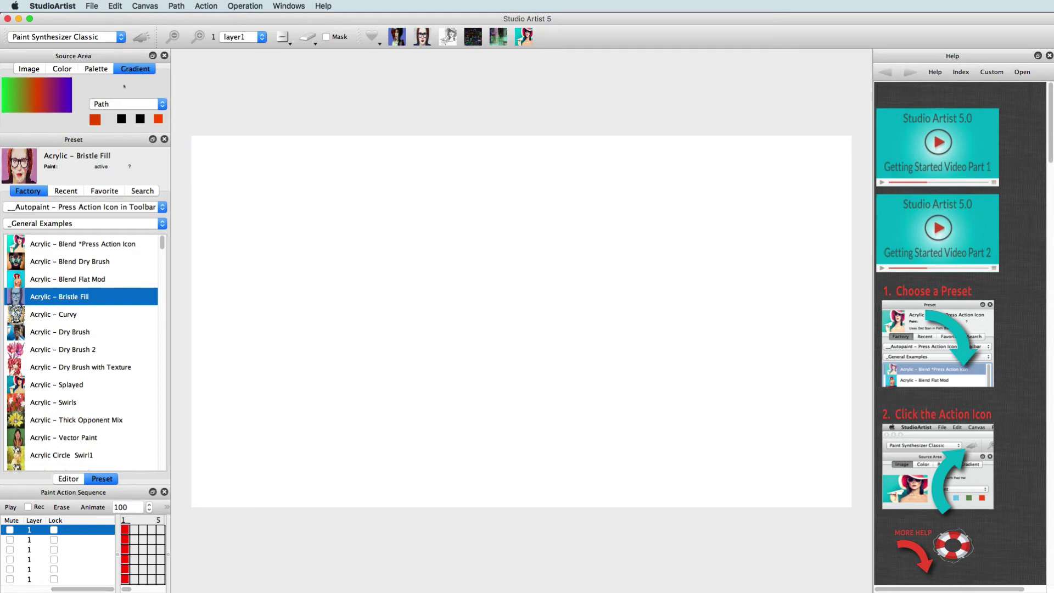
{"action": "left_click", "coordinate": [125, 103]}
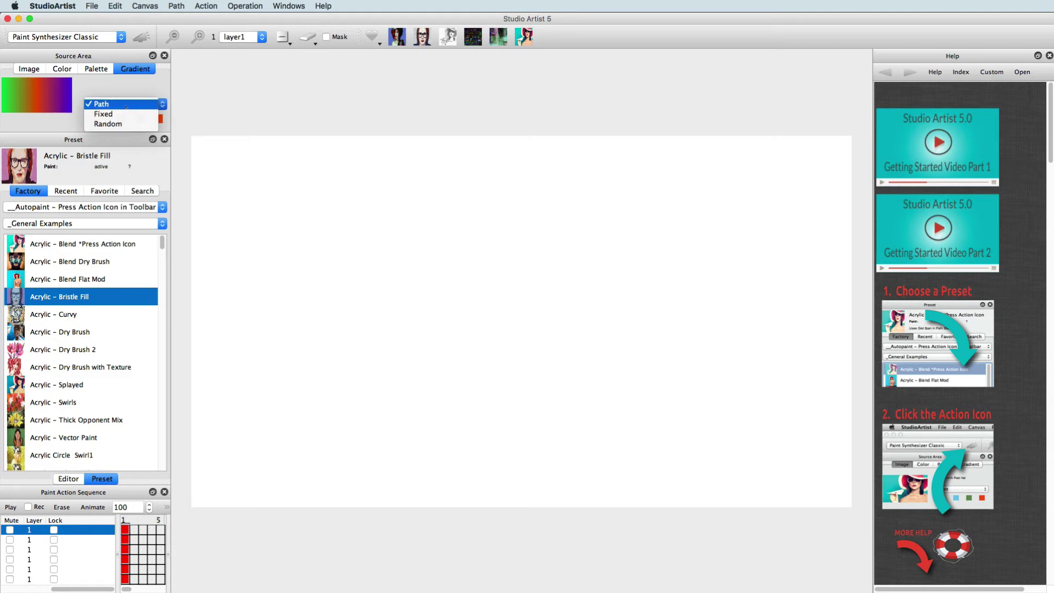
{"action": "left_click", "coordinate": [125, 105]}
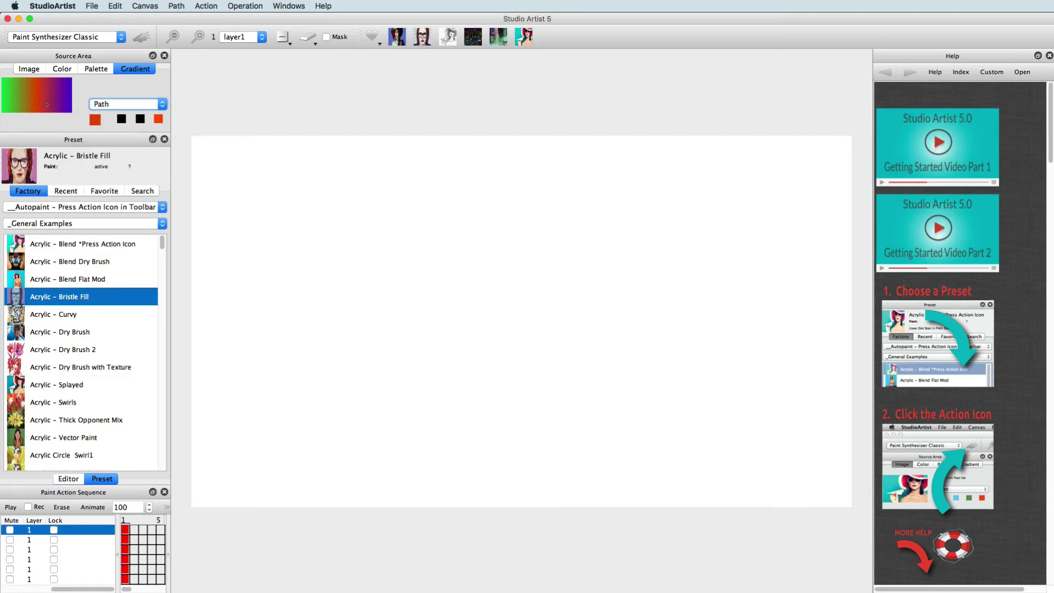
Load the cd_acrylic02 preset from the CD - Natural Media category of the _Manual Painting presets
{"action": "left_click", "coordinate": [68, 207]}
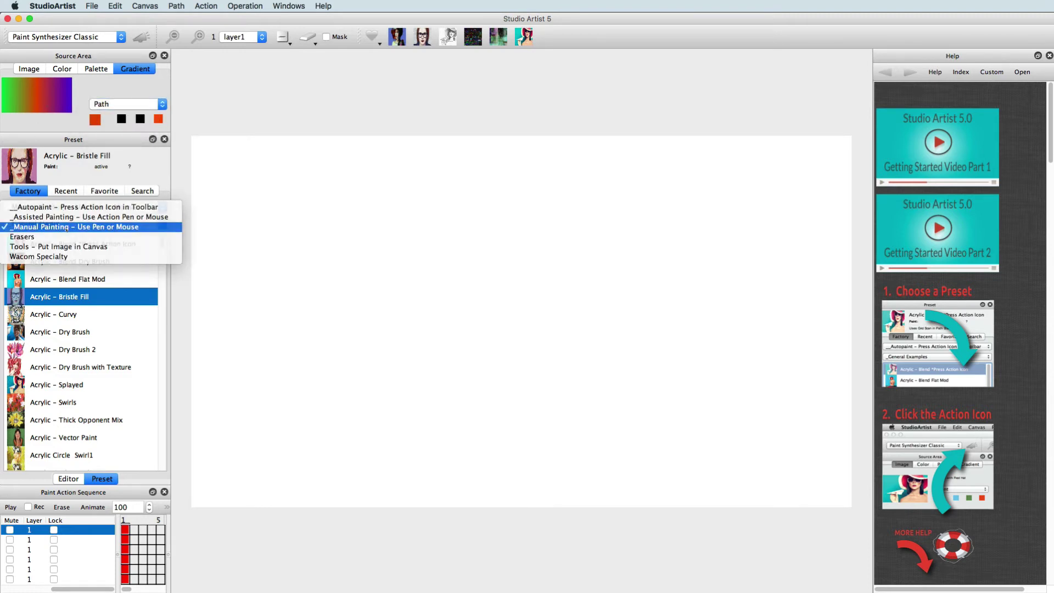
{"action": "left_click", "coordinate": [68, 223]}
{"action": "left_click", "coordinate": [68, 223]}
{"action": "left_click", "coordinate": [70, 269]}
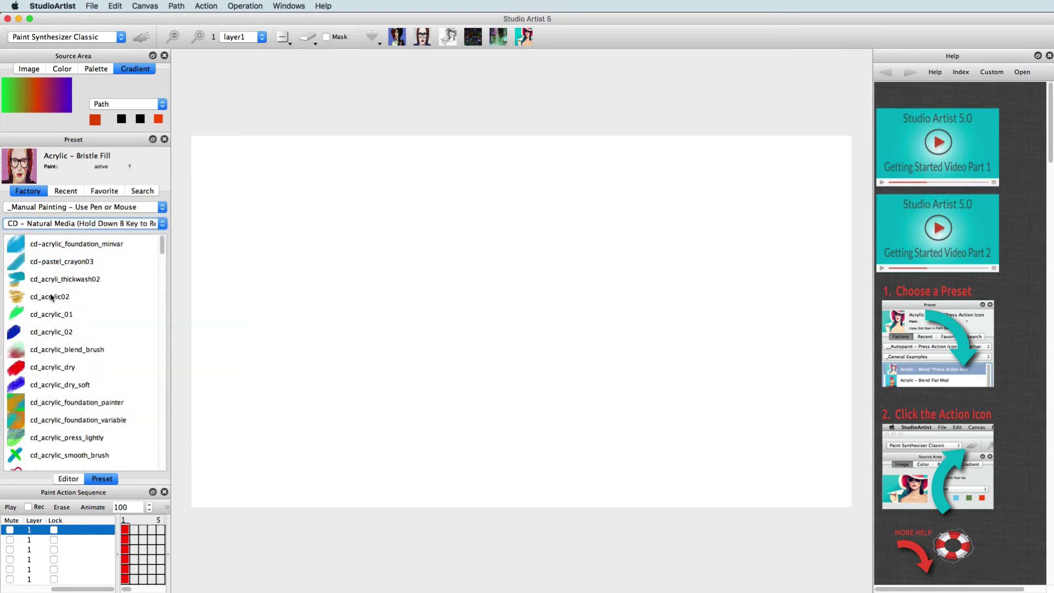
{"action": "left_click", "coordinate": [51, 297]}
Paint four long, roughly horizontal gradient strokes across the canvas, one below the other
{"action": "mouse_move", "coordinate": [289, 215]}
{"action": "left_mouse_down"}
{"action": "mouse_move", "coordinate": [559, 219]}
{"action": "mouse_move", "coordinate": [825, 246]}
{"action": "left_mouse_up"}
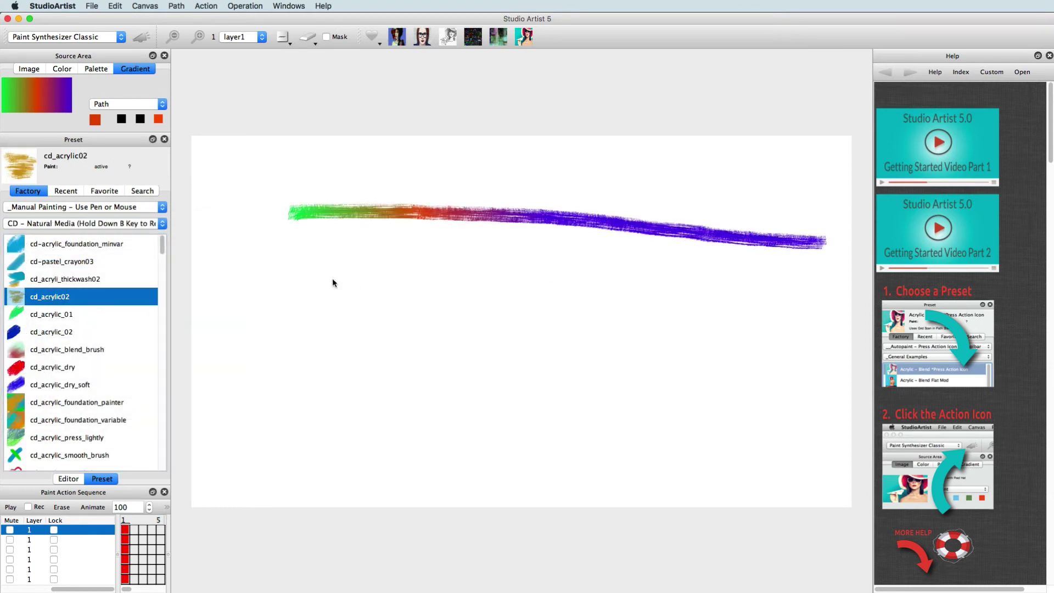
{"action": "left_click_drag", "start_coordinate": [284, 277], "coordinate": [807, 286]}
{"action": "left_click_drag", "start_coordinate": [283, 335], "coordinate": [532, 337]}
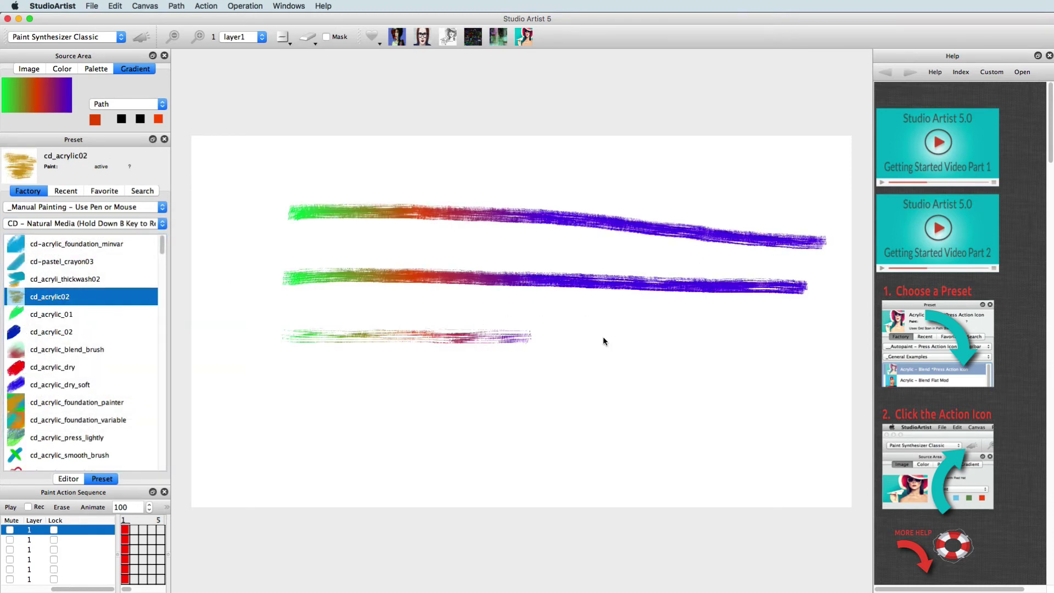
{"action": "left_click_drag", "start_coordinate": [603, 336], "coordinate": [830, 338]}
{"action": "left_click_drag", "start_coordinate": [290, 383], "coordinate": [706, 390]}
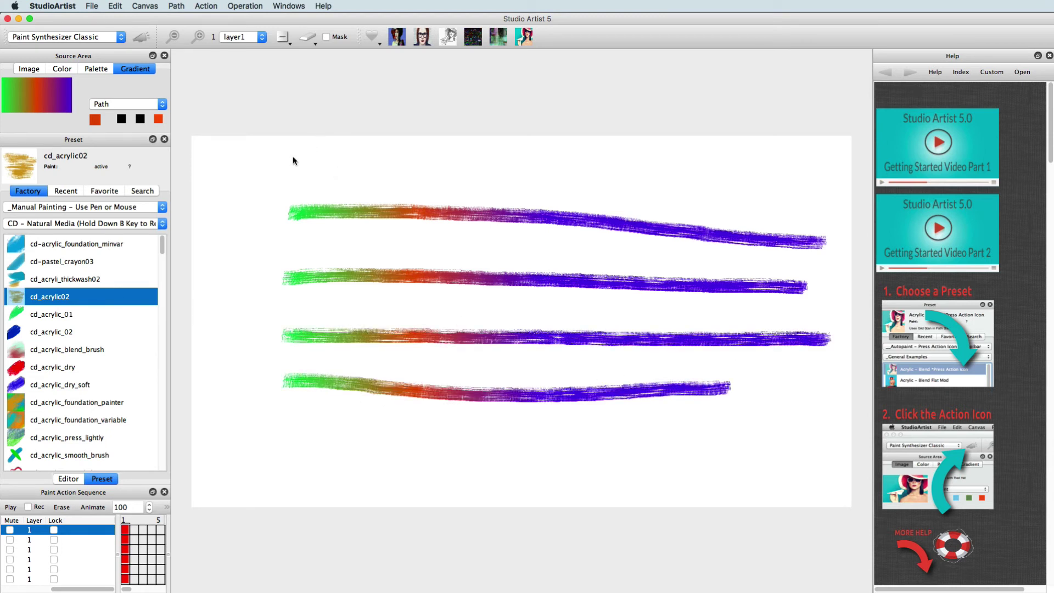
Set the gradient's colour mode to Fixed, pick purple from it and paint a short stroke above the gradient strokes
{"action": "left_click", "coordinate": [127, 104]}
{"action": "left_click", "coordinate": [125, 117]}
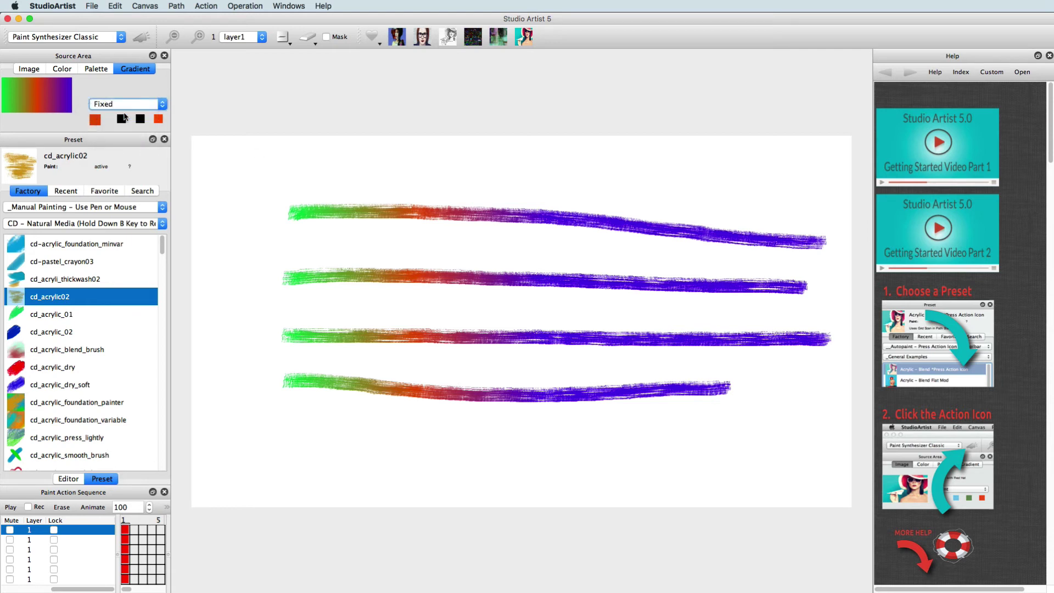
{"action": "left_click", "coordinate": [68, 99]}
{"action": "mouse_move", "coordinate": [437, 170]}
{"action": "left_mouse_down"}
{"action": "mouse_move", "coordinate": [553, 181]}
{"action": "mouse_move", "coordinate": [337, 165]}
{"action": "left_mouse_up"}
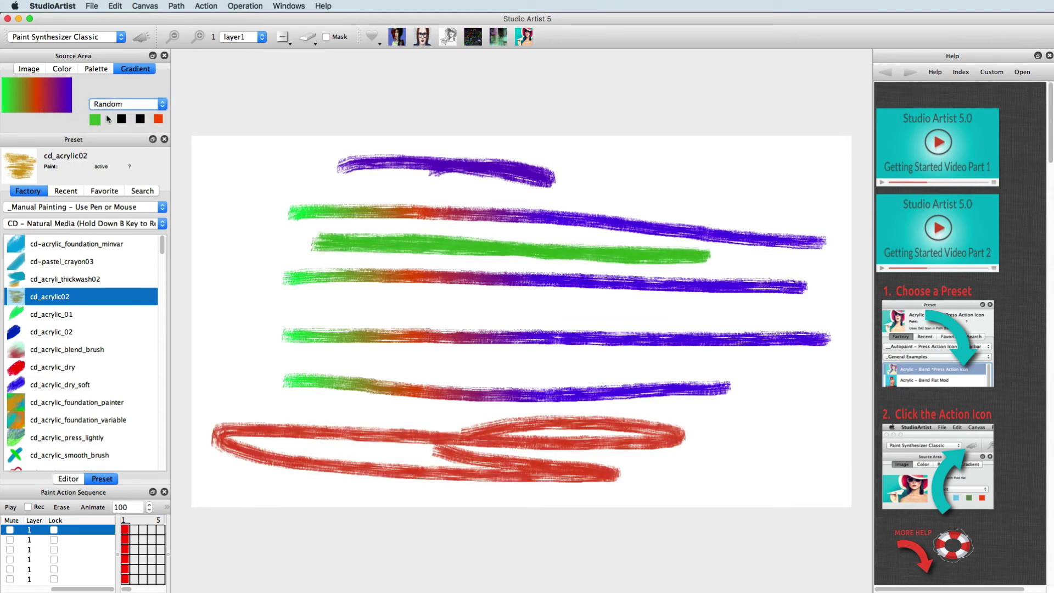
With the gradient in Random mode, paint several strokes over the canvas, starting with a short one at the upper left
{"action": "left_click_drag", "start_coordinate": [235, 181], "coordinate": [390, 183]}
{"action": "mouse_move", "coordinate": [237, 281]}
{"action": "left_mouse_down"}
{"action": "mouse_move", "coordinate": [476, 324]}
{"action": "mouse_move", "coordinate": [608, 231]}
{"action": "left_mouse_up"}
Generate a new source gradient from the source image
{"action": "left_click", "coordinate": [115, 6]}
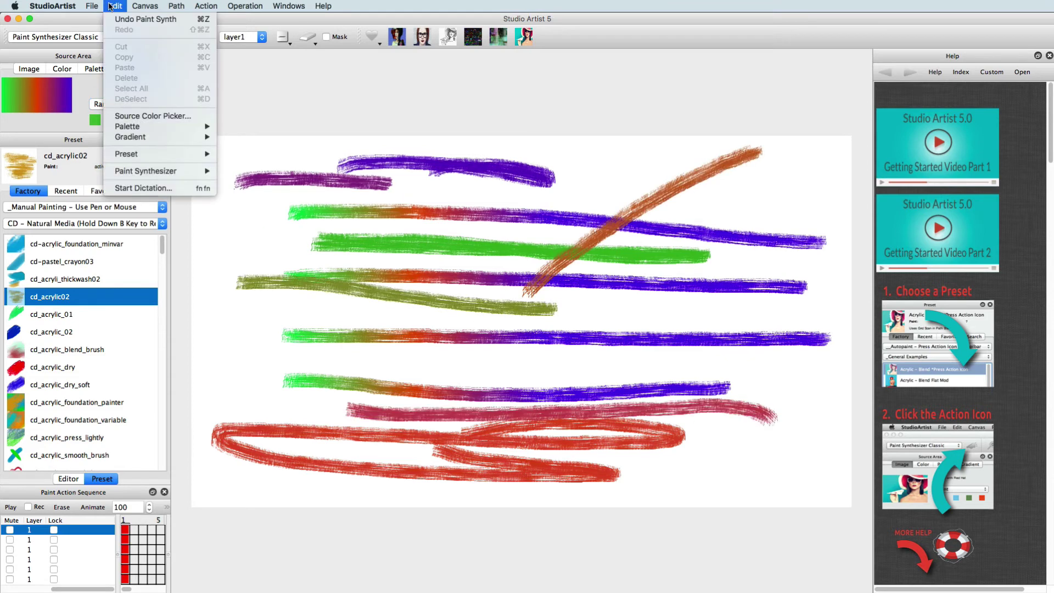
{"action": "mouse_move", "coordinate": [131, 138]}
{"action": "mouse_move", "coordinate": [266, 137]}
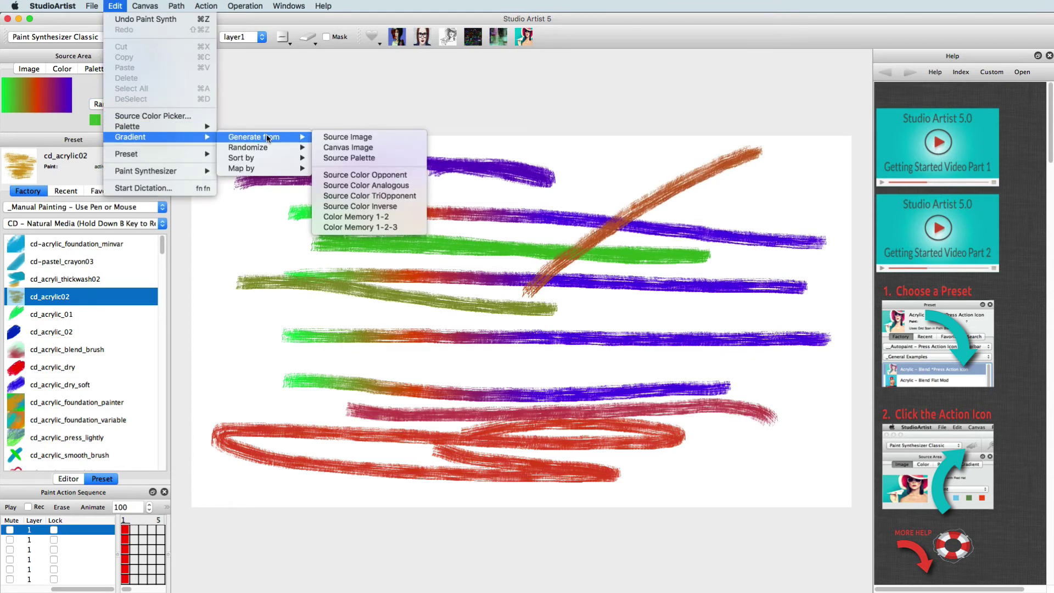
{"action": "left_click", "coordinate": [344, 136]}
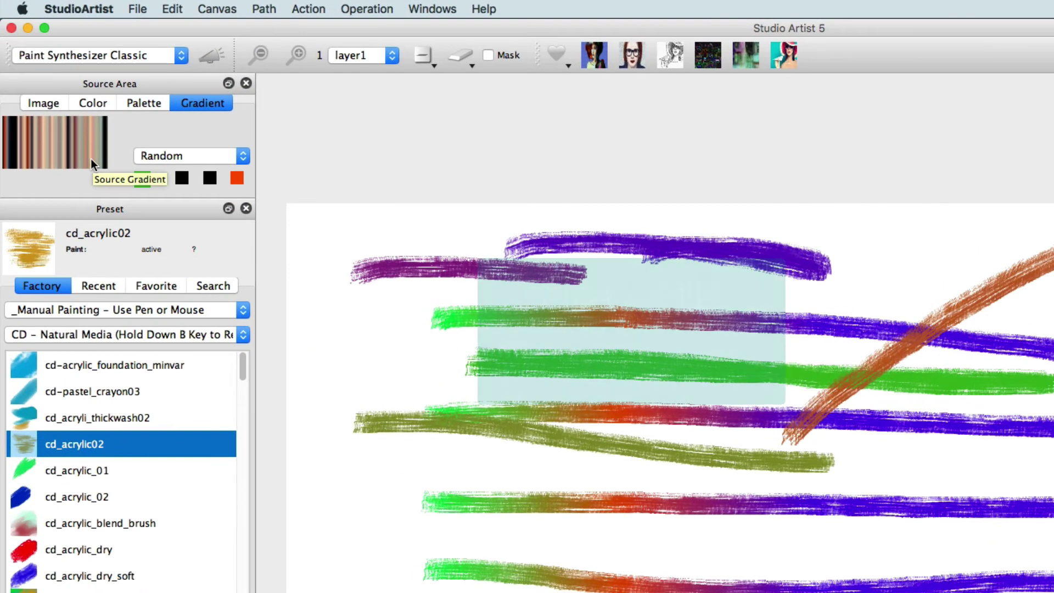
Adjust the hue and then the luminance of the source gradient
{"action": "key", "text": "h"}
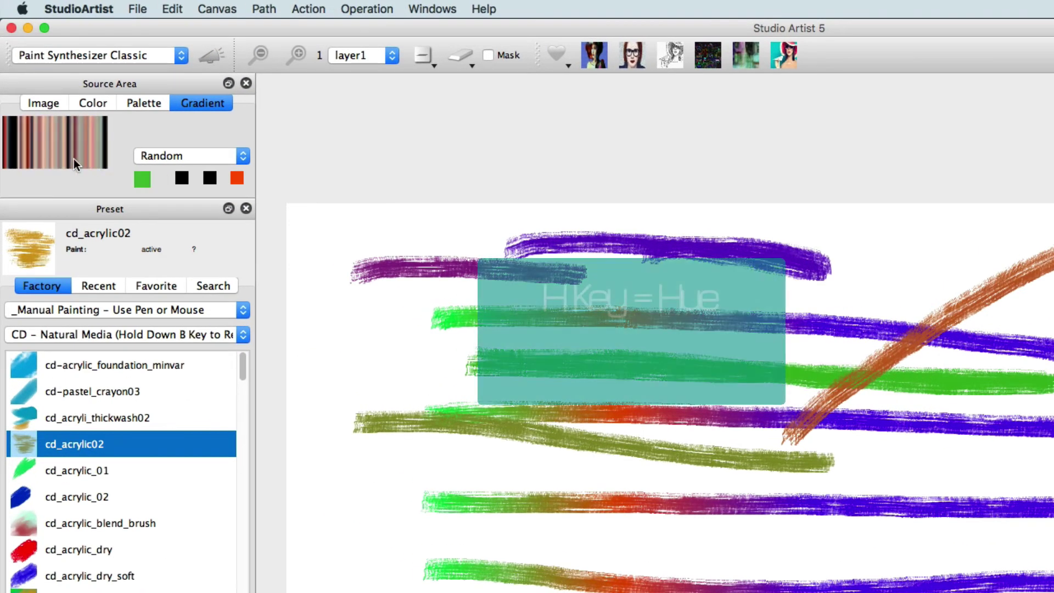
{"action": "key", "text": "h"}
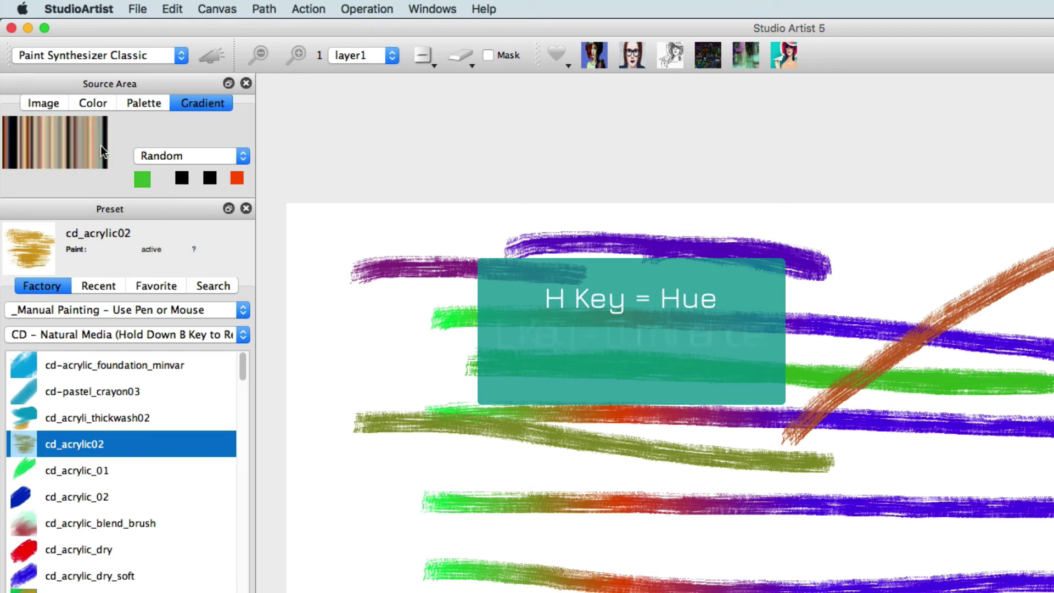
{"action": "key", "text": "l"}
{"action": "key", "text": "l"}
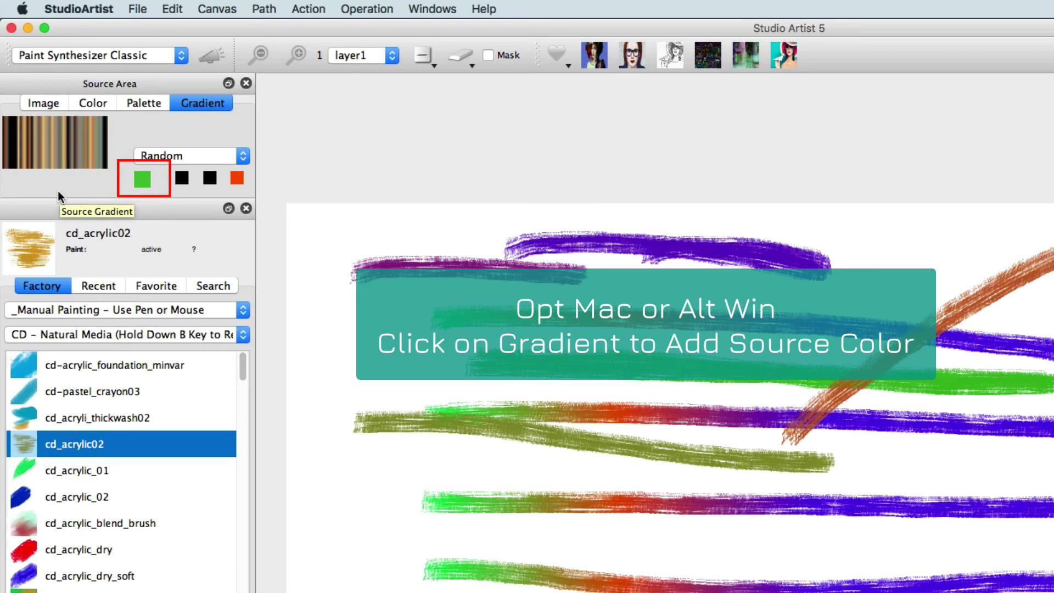
Add the green source colour to the gradient near its right end, and remove it again
{"action": "left_click", "coordinate": [90, 146], "text": "alt"}
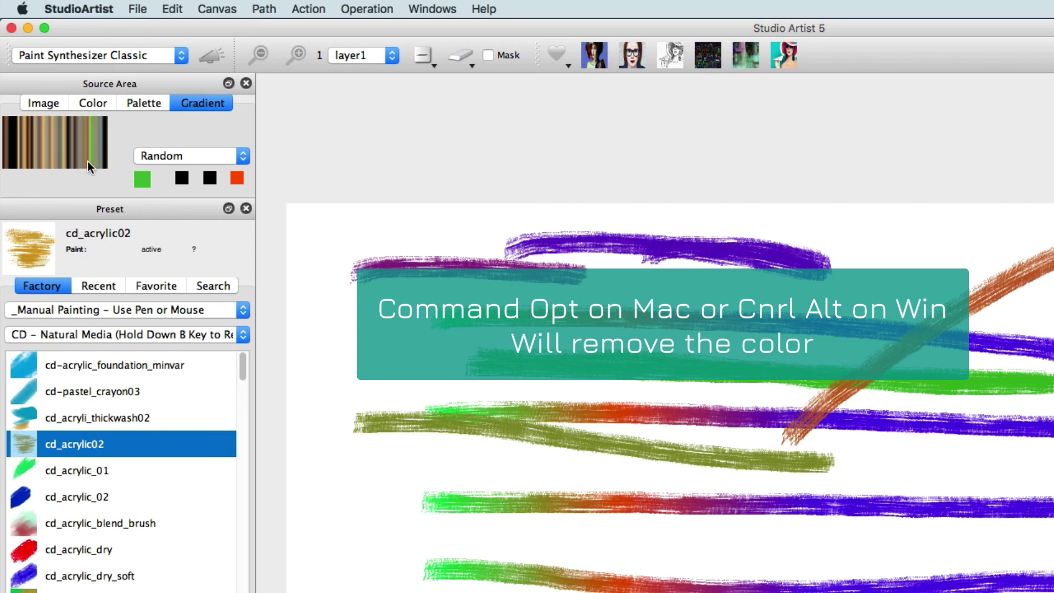
{"action": "left_click", "coordinate": [89, 160], "text": "alt+super"}
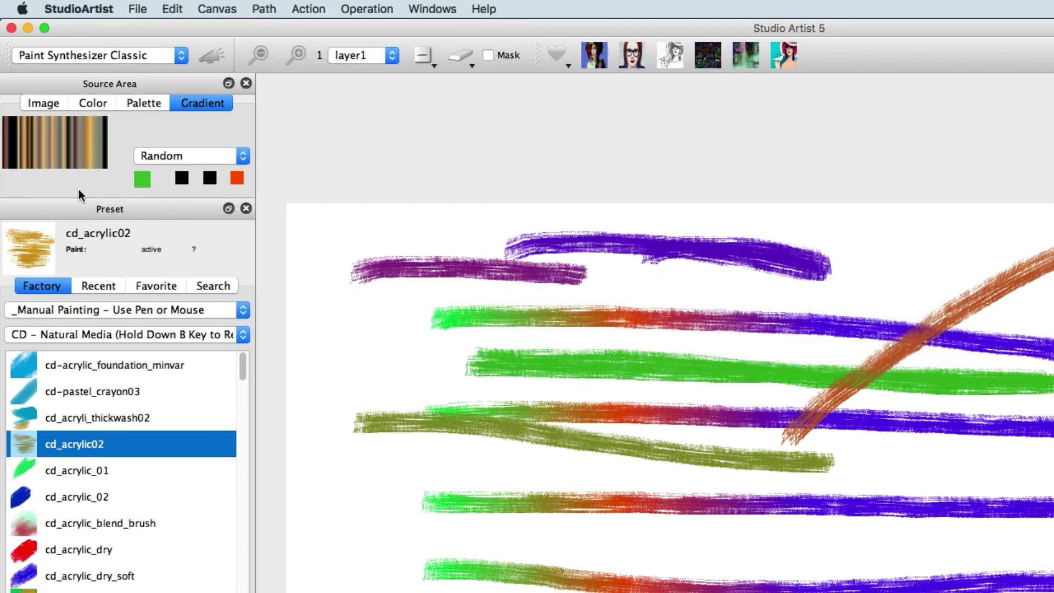